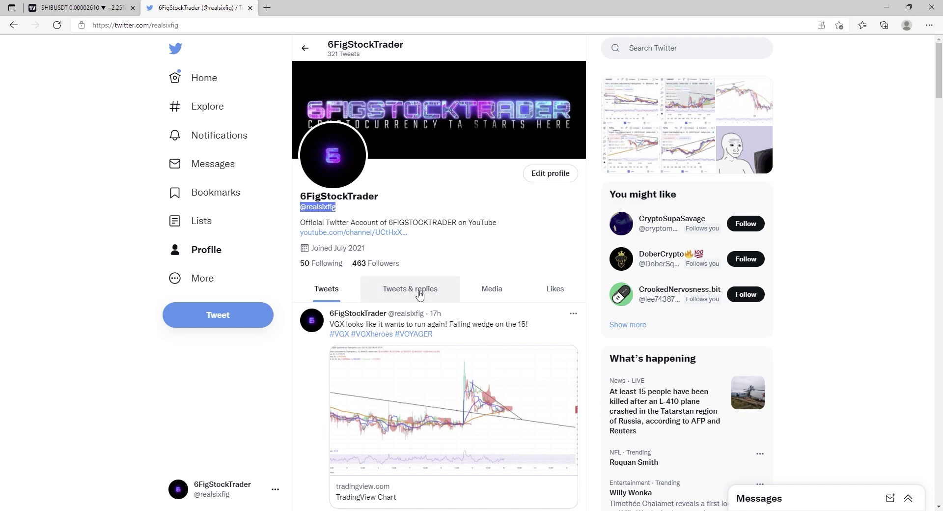
# Scroll through the trader's tweets, then switch to the TradingView SHIBUSDT chart tab.
pyautogui.scroll(-15, 418, 294)
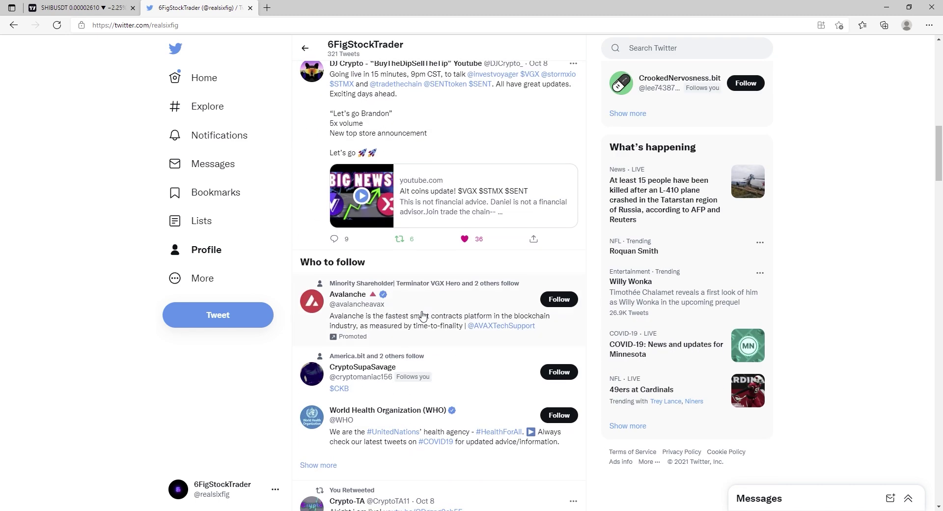
pyautogui.scroll(-7, 421, 315)
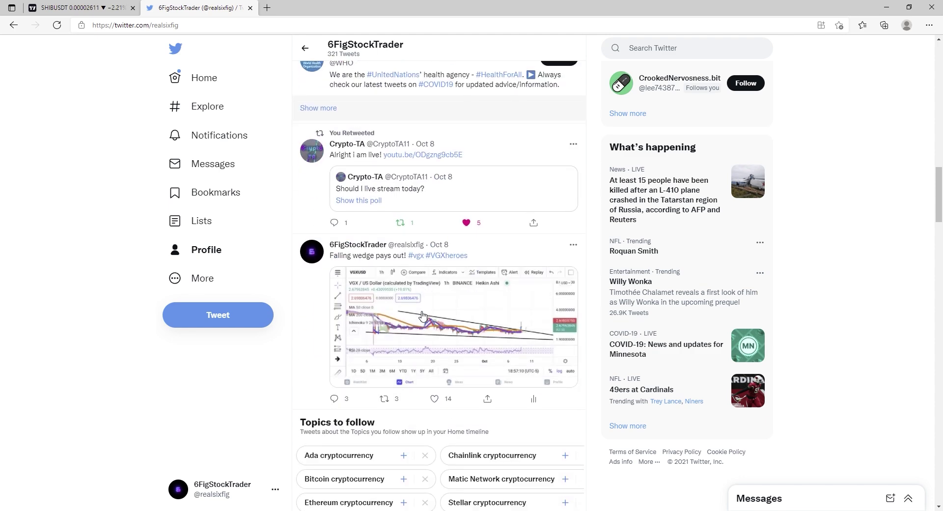
pyautogui.click(101, 8)
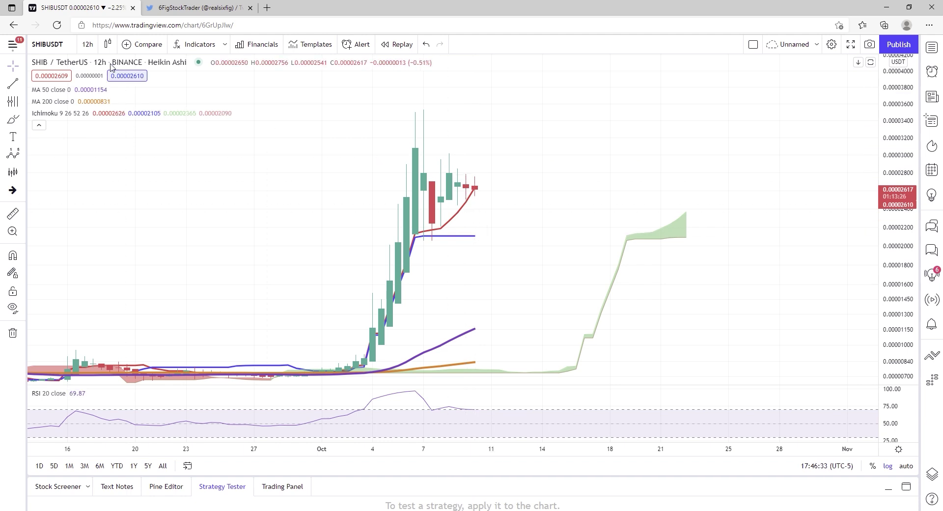
# Set SHIBUSDT to 1-hour bars framing late Sep–Oct and sketch a freehand loop around the October rally.
pyautogui.click(88, 44)
pyautogui.click(95, 237)
pyautogui.scroll(-10, 583, 238)
pyautogui.moveTo(772, 368); pyautogui.dragTo(570, 340)
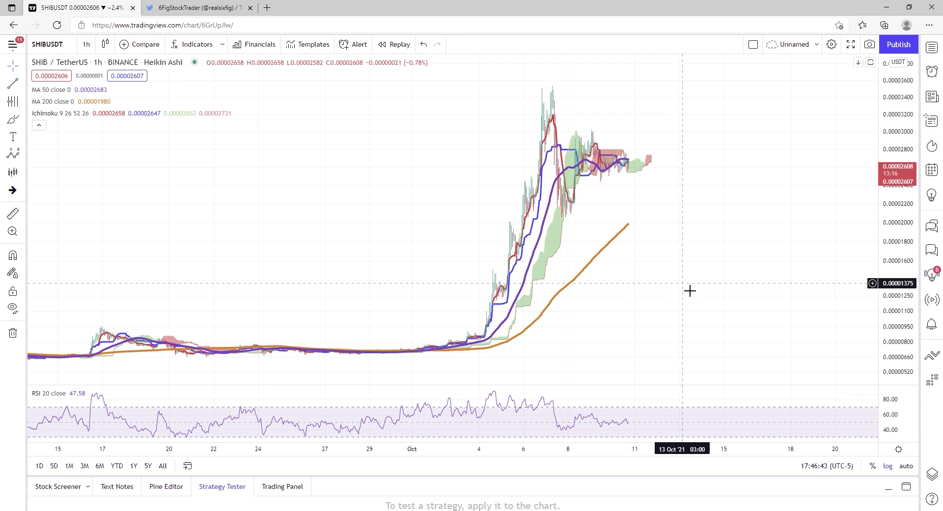
pyautogui.scroll(3, 674, 200)
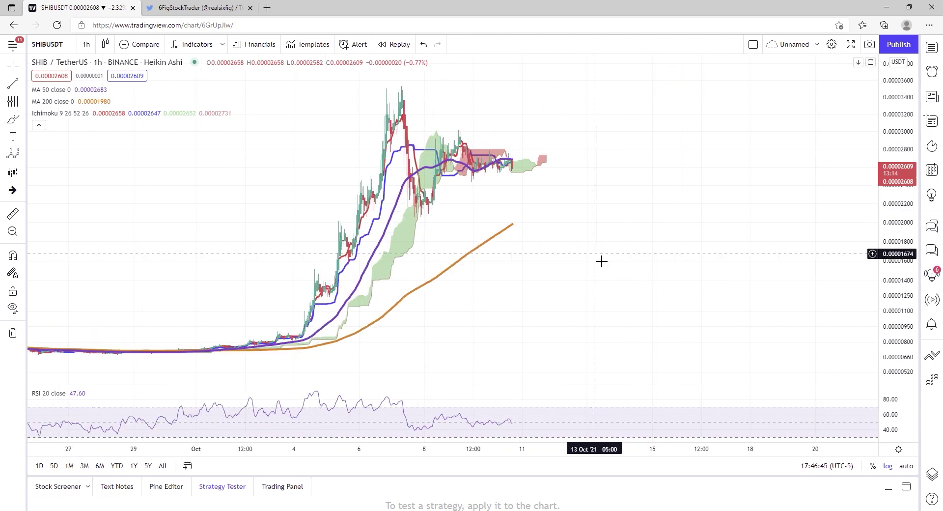
pyautogui.scroll(2, 539, 270)
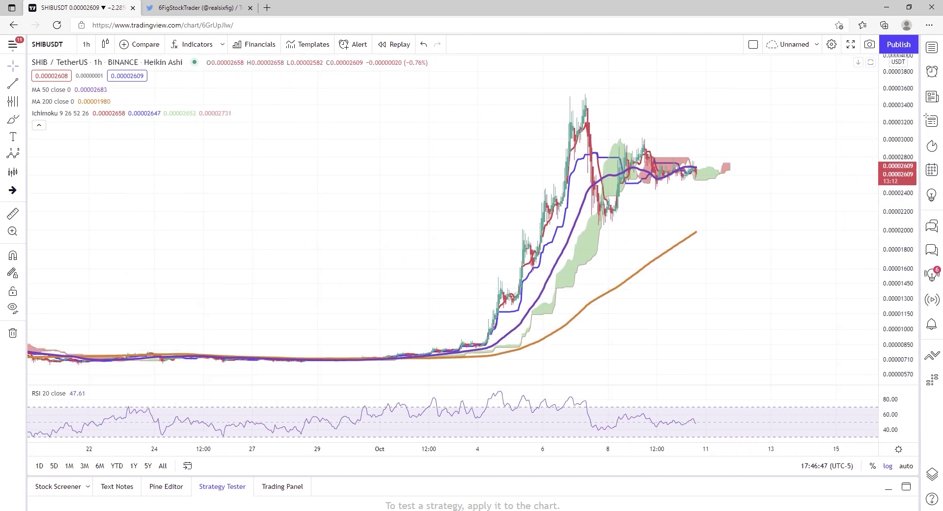
pyautogui.click(12, 119)
pyautogui.moveTo(568, 91)
pyautogui.mouseDown()
pyautogui.moveTo(523, 147)
pyautogui.moveTo(480, 295)
pyautogui.moveTo(487, 358)
pyautogui.moveTo(570, 246)
pyautogui.moveTo(606, 81)
pyautogui.moveTo(543, 98)
pyautogui.mouseUp()
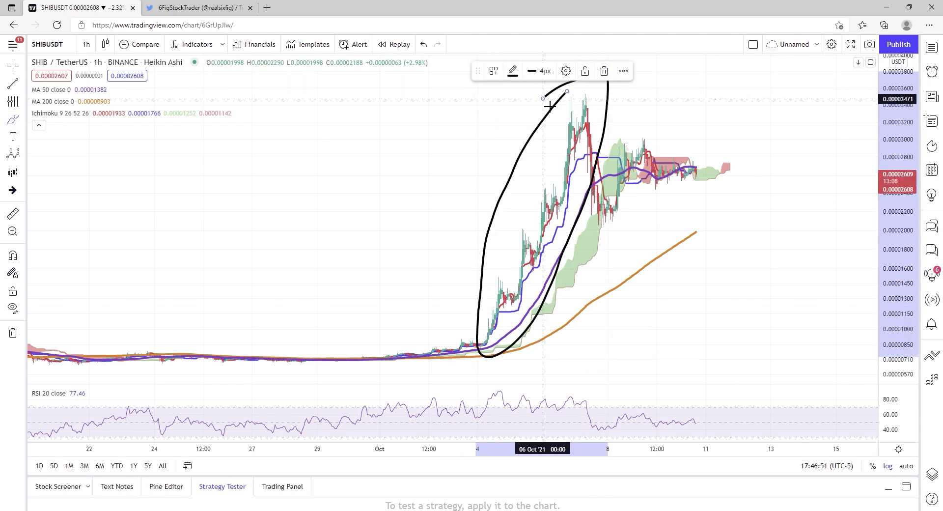
# Undo the freehand loop and draw a falling trend line from the October peak past 11 Oct.
pyautogui.click(424, 45)
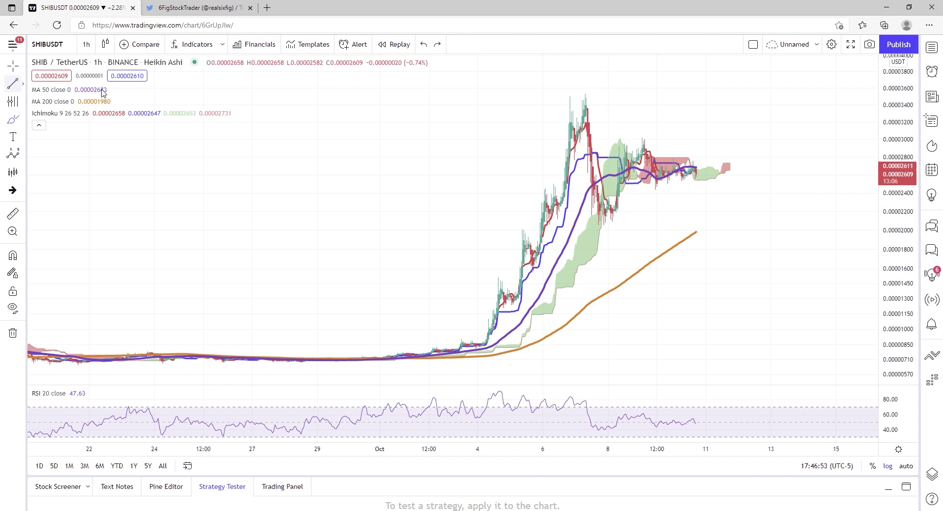
pyautogui.click(586, 94)
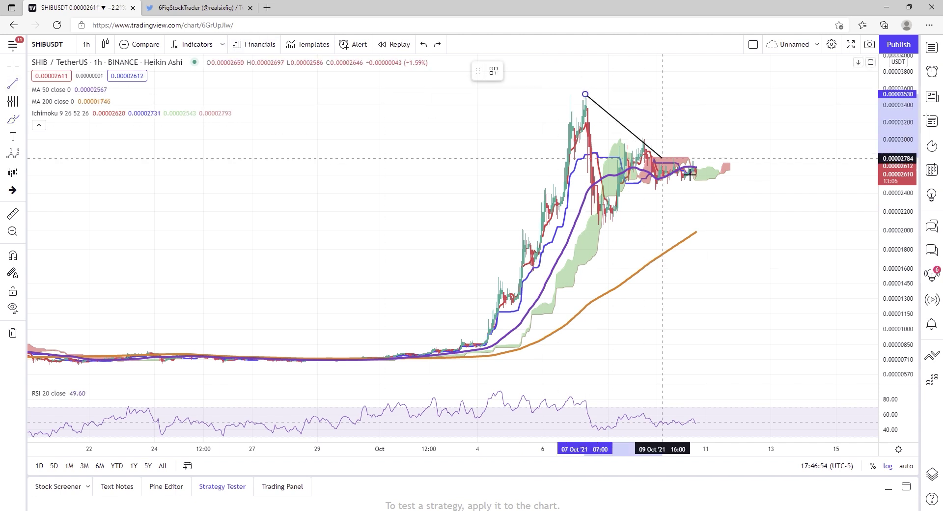
pyautogui.click(739, 189)
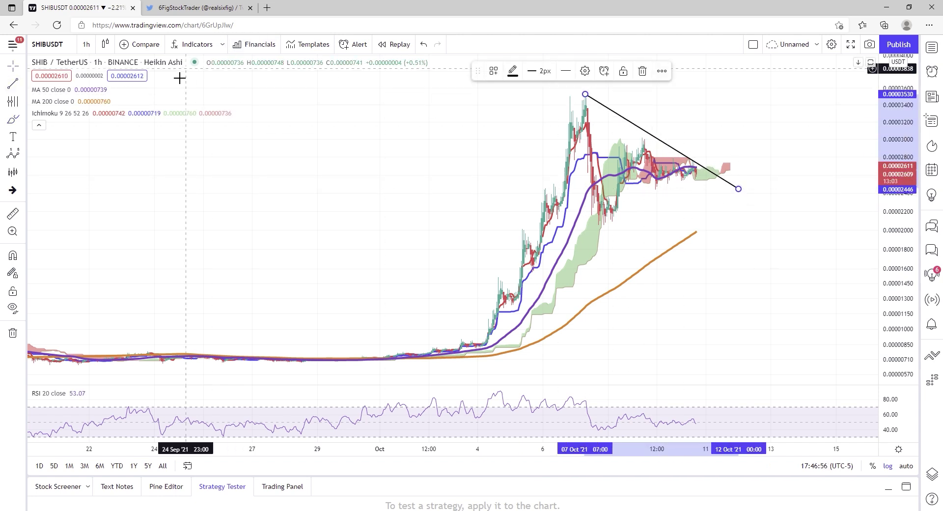
# Draw a rising trend line from the post-peak low to close the triangle.
pyautogui.click(12, 85)
pyautogui.click(605, 227)
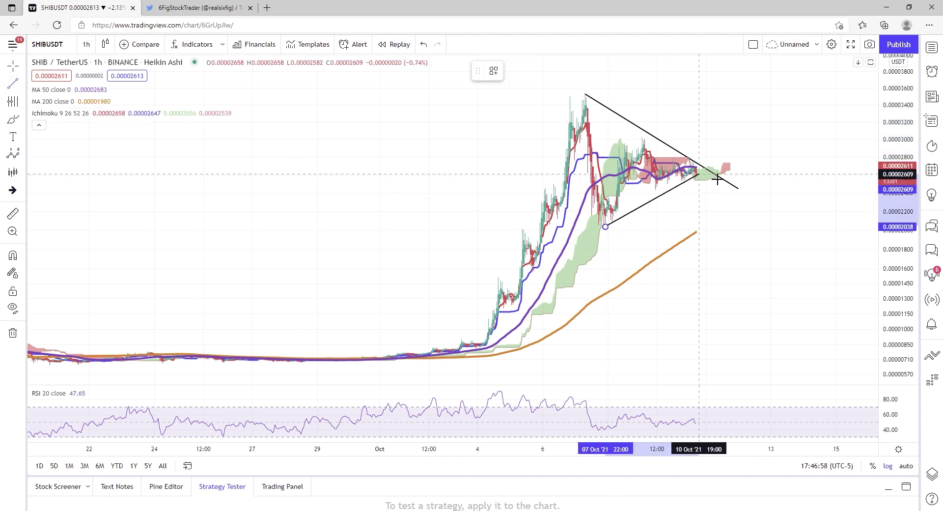
pyautogui.click(737, 156)
pyautogui.scroll(5, 608, 202)
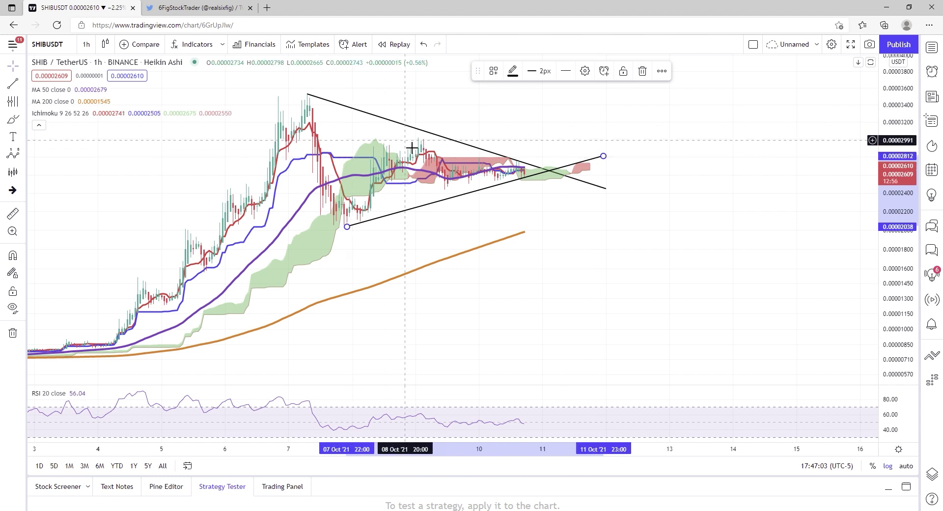
# Zoom the 1h time axis out to show June through October.
pyautogui.scroll(-3, 570, 167)
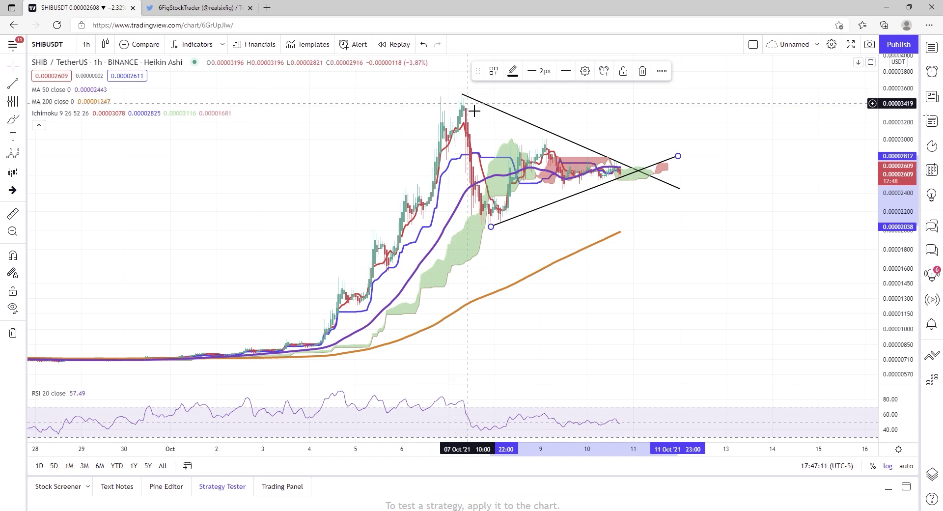
pyautogui.scroll(-1, 479, 114)
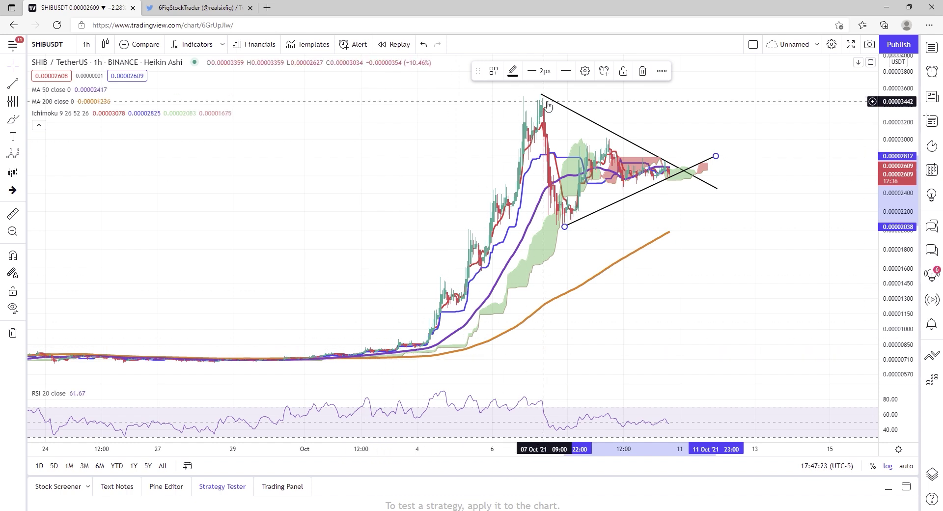
pyautogui.scroll(-3, 698, 231)
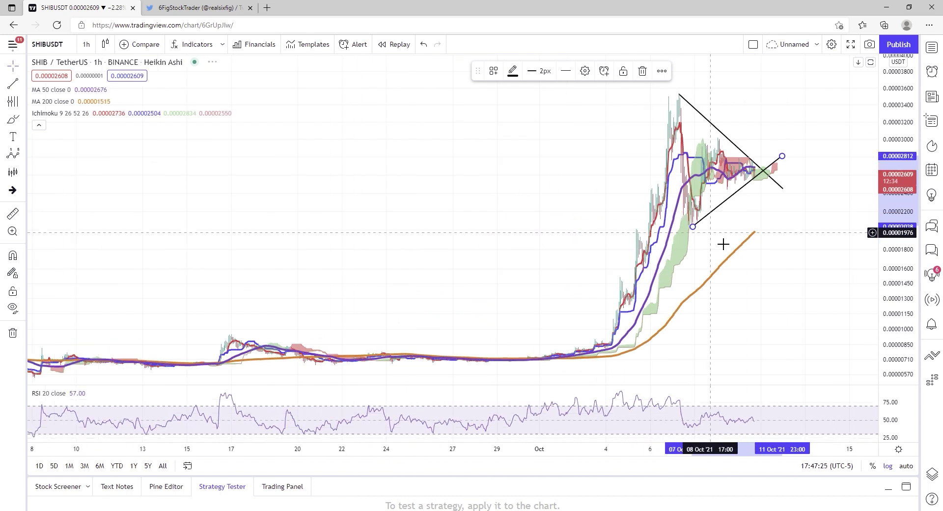
pyautogui.scroll(-5, 762, 326)
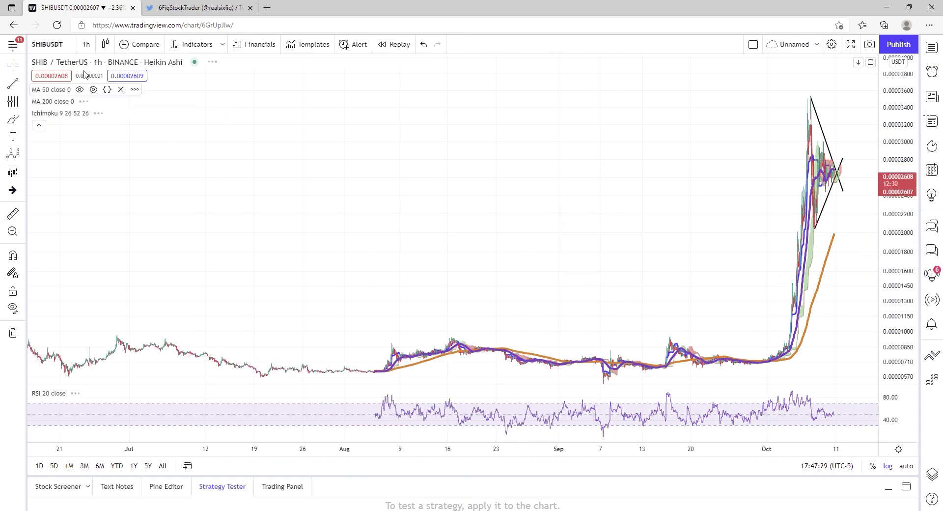
pyautogui.scroll(-3, 289, 236)
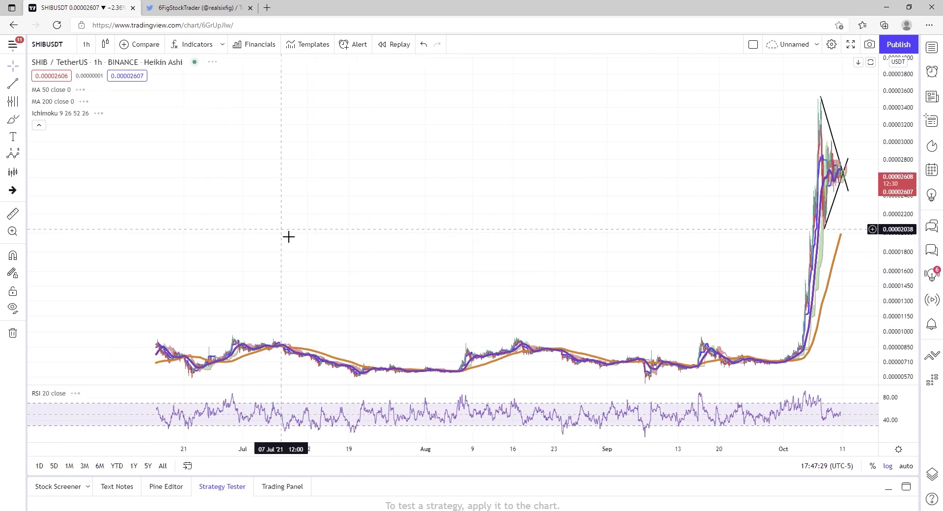
# Switch to 12-hour bars and frame May–October with the October spike toward the right.
pyautogui.click(86, 44)
pyautogui.click(107, 329)
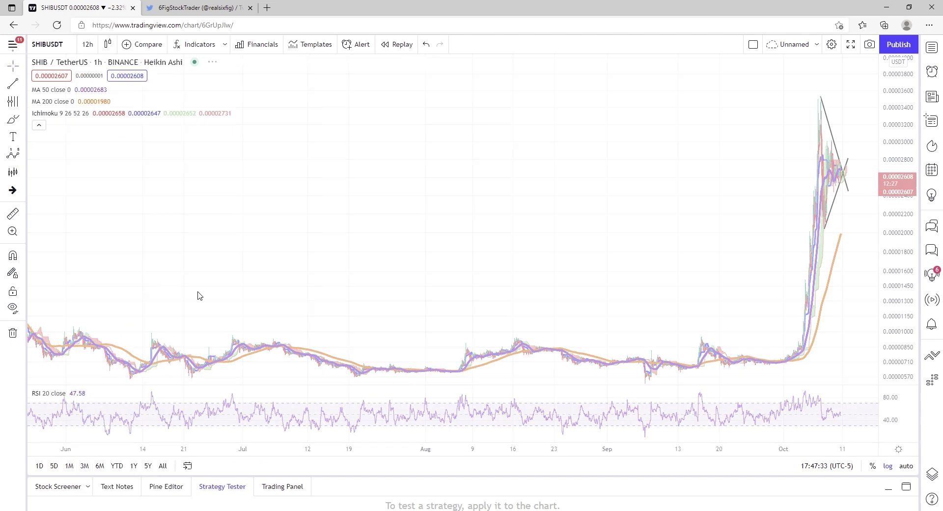
pyautogui.scroll(3, 370, 306)
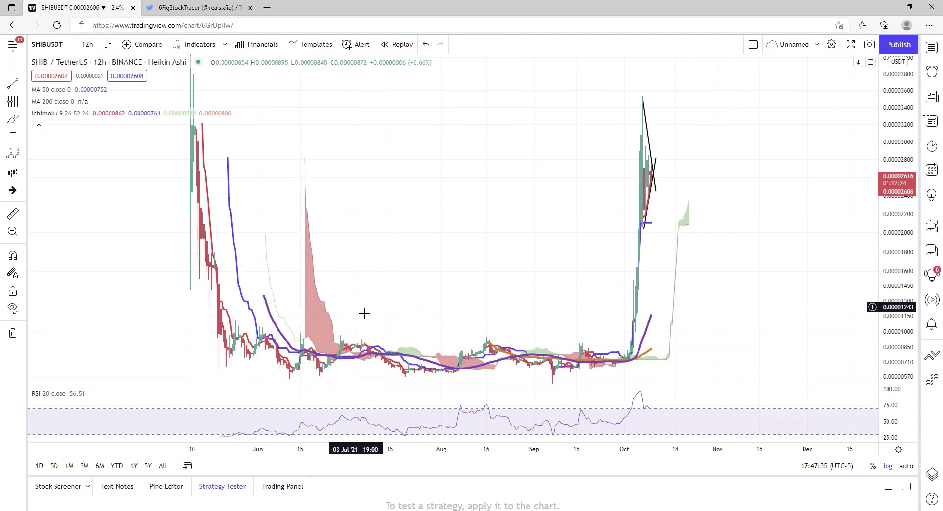
pyautogui.moveTo(478, 227); pyautogui.dragTo(516, 343)
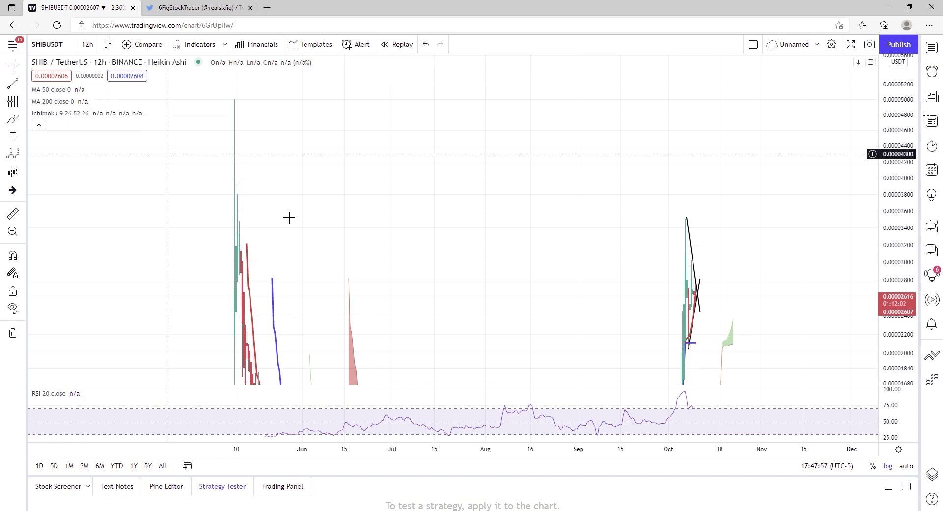
pyautogui.scroll(5, 288, 217)
pyautogui.moveTo(522, 258); pyautogui.dragTo(724, 231)
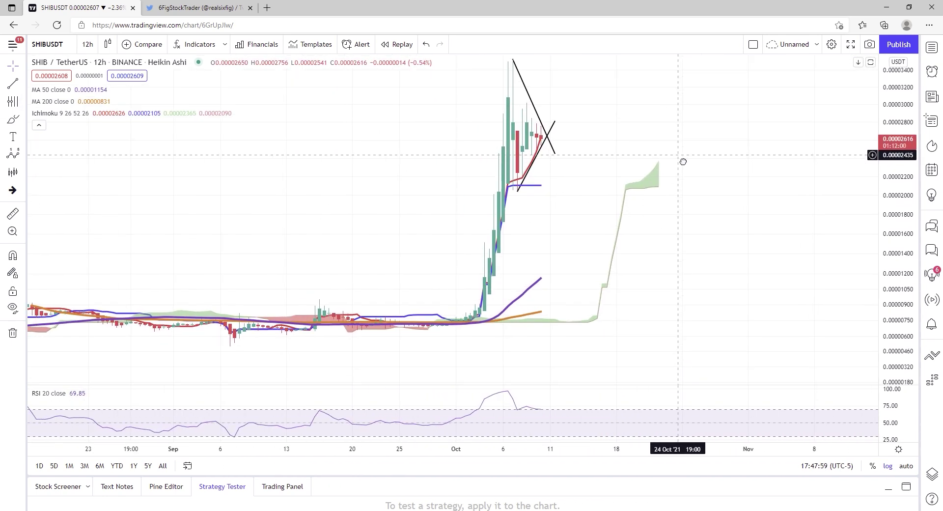
pyautogui.scroll(-5, 415, 209)
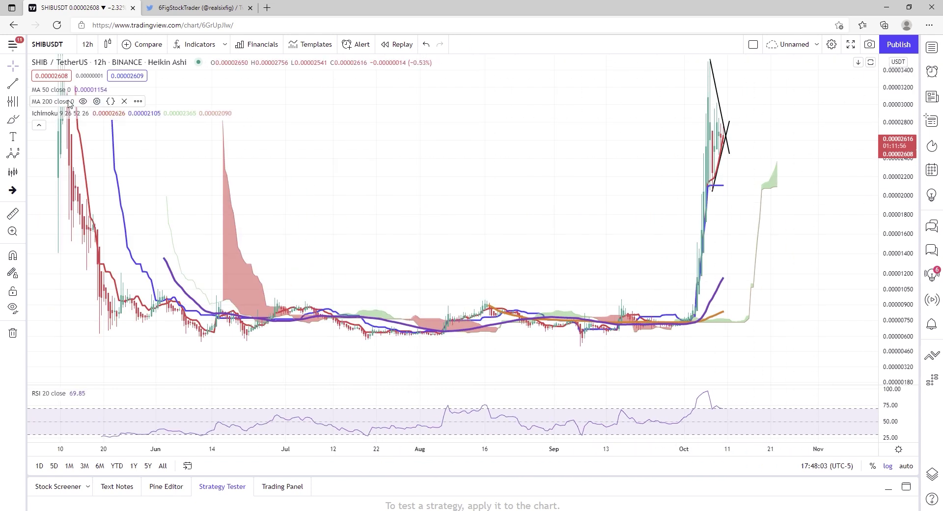
# Draw a Fib Retracement from the 0.00003536 peak down to the 0.00000505 low.
pyautogui.click(24, 103)
pyautogui.click(74, 101)
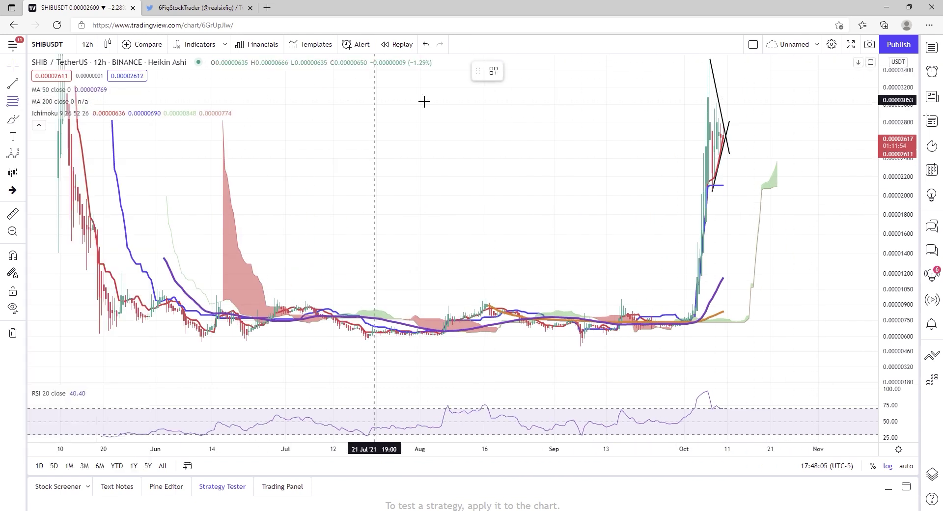
pyautogui.click(532, 58)
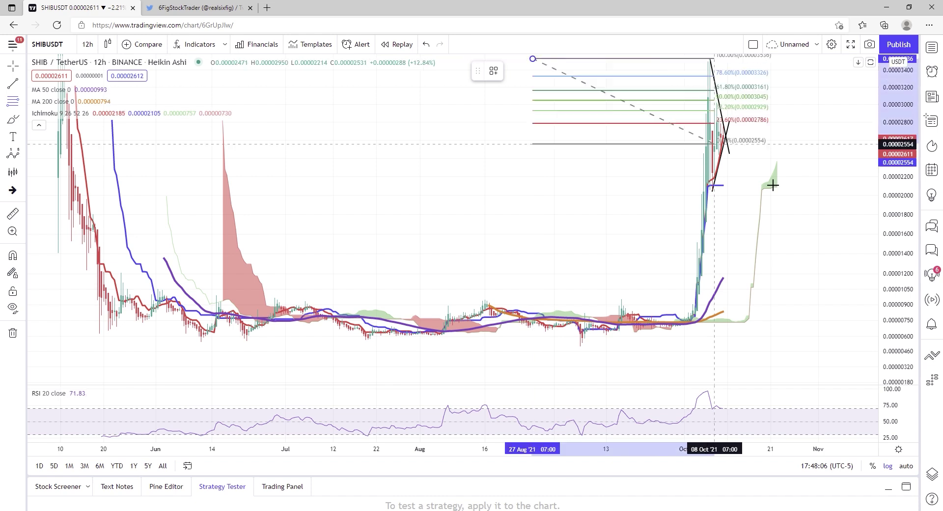
pyautogui.click(881, 352)
pyautogui.click(839, 147)
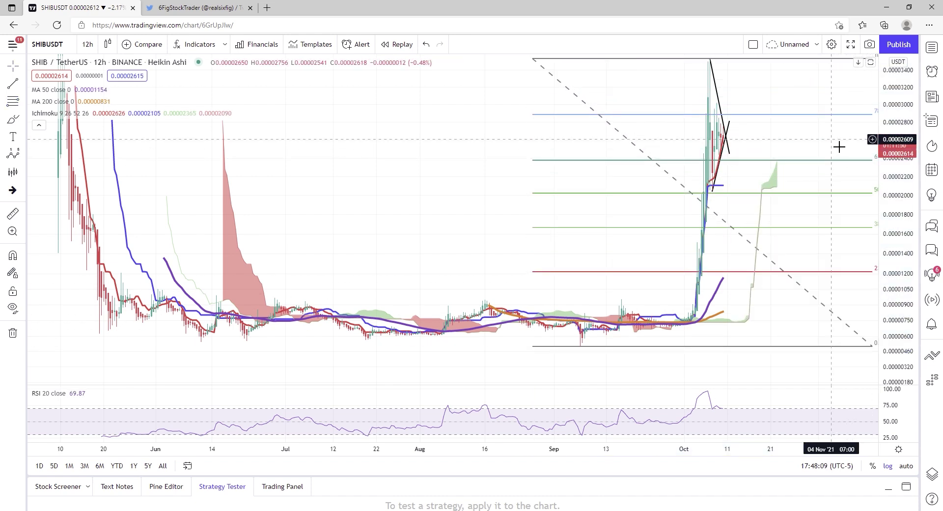
# Pan and zoom the chart to review the Fibonacci levels and earlier September candles.
pyautogui.moveTo(844, 140); pyautogui.dragTo(590, 316)
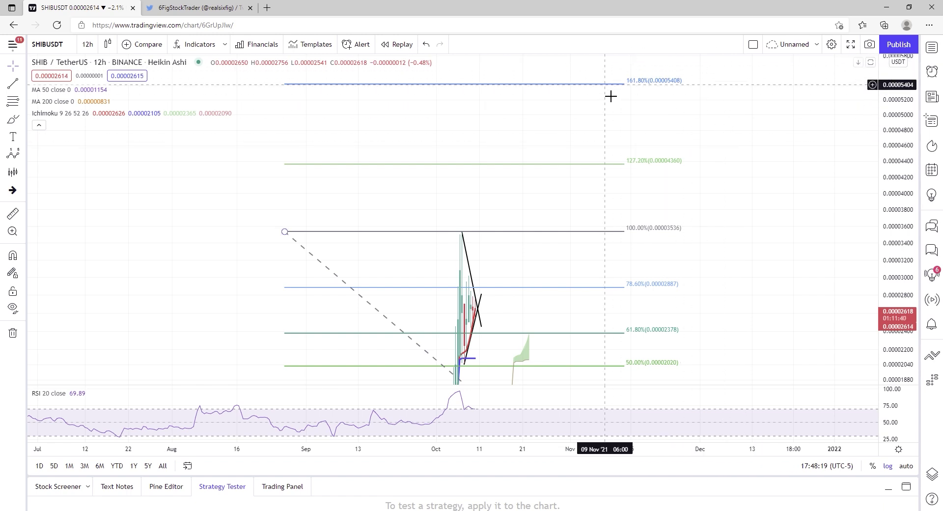
pyautogui.scroll(-5, 614, 118)
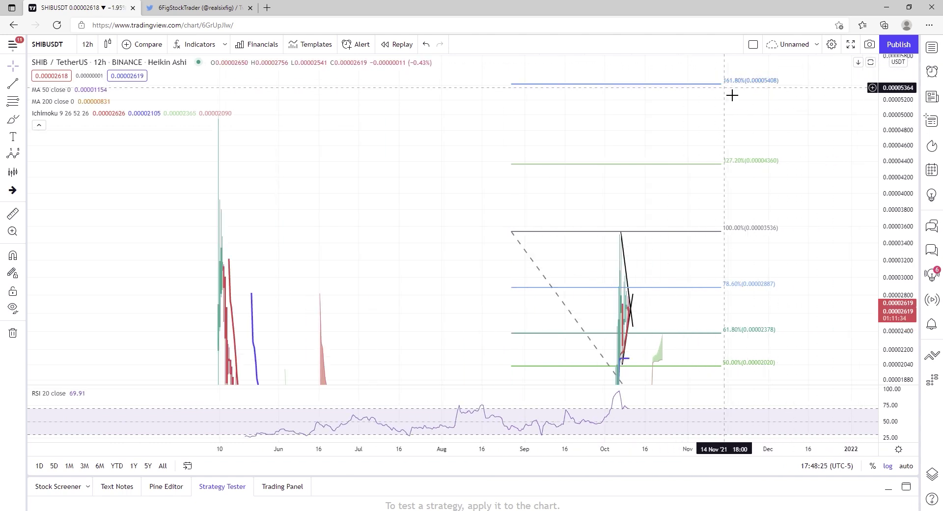
pyautogui.scroll(5, 741, 270)
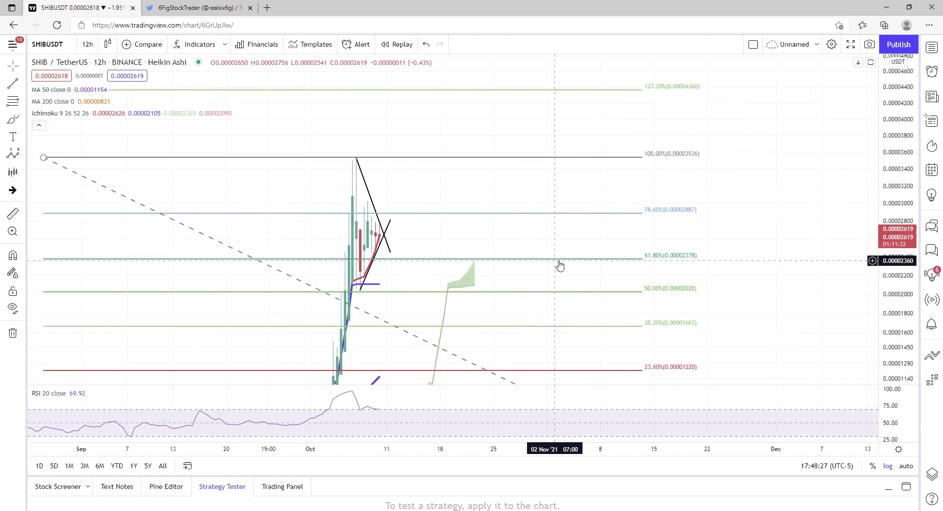
pyautogui.scroll(1, 560, 266)
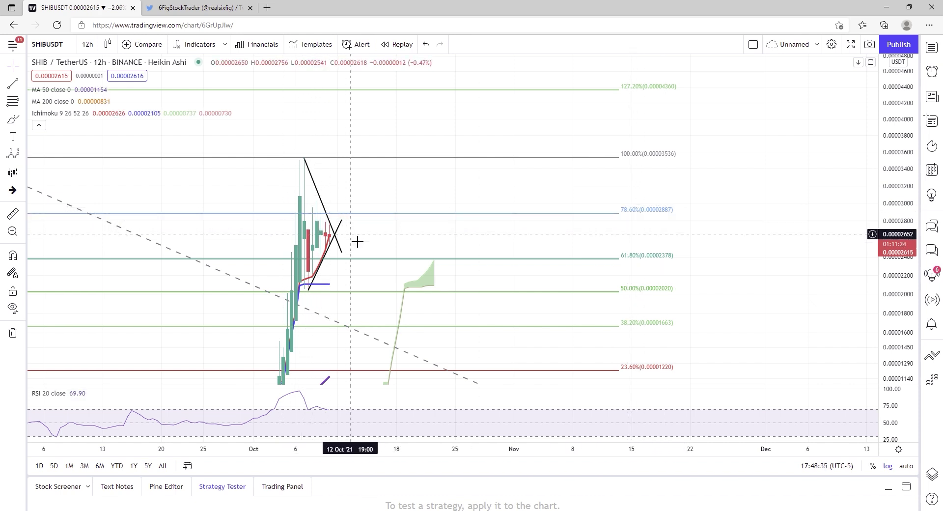
pyautogui.moveTo(391, 314); pyautogui.dragTo(509, 218)
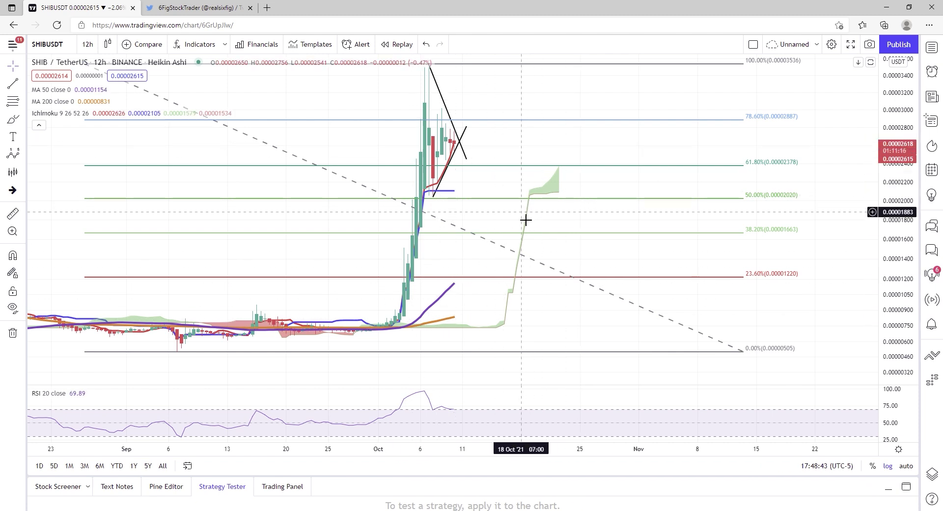
pyautogui.scroll(-5, 523, 221)
pyautogui.scroll(-2, 608, 230)
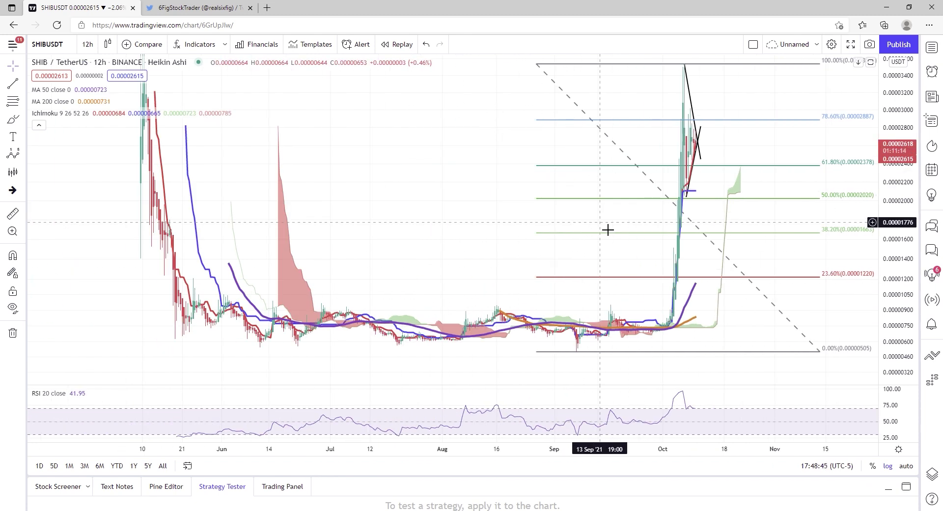
pyautogui.scroll(6, 608, 229)
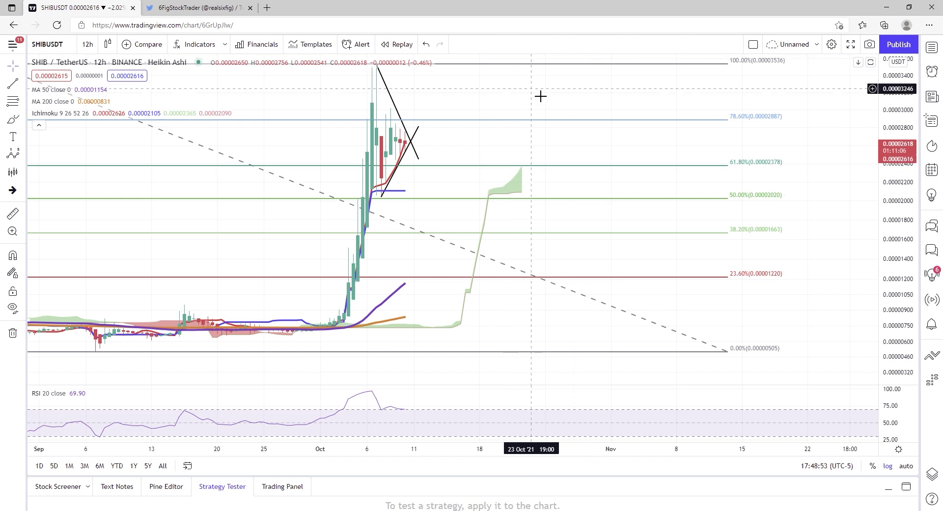
# Switch the chart to 1-hour bars and frame the early-October rally with earlier flat history.
pyautogui.moveTo(540, 96); pyautogui.dragTo(535, 185)
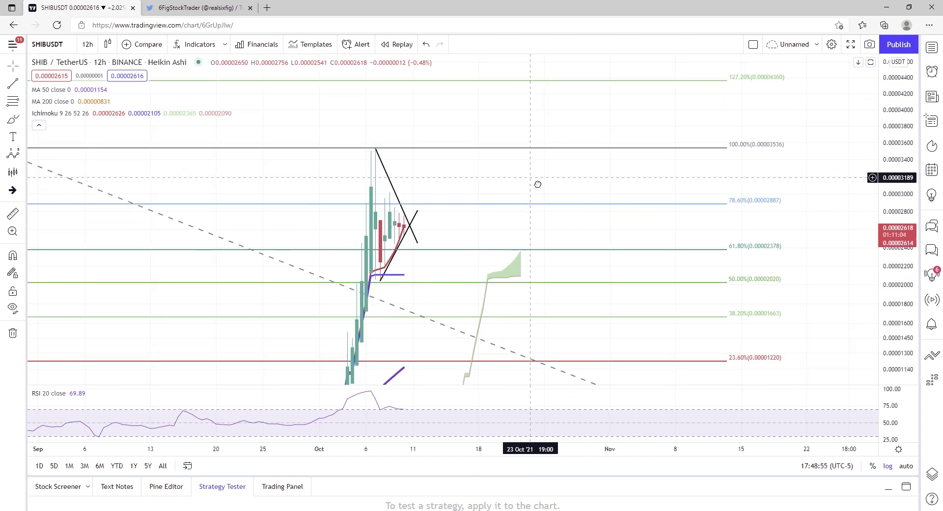
pyautogui.click(88, 44)
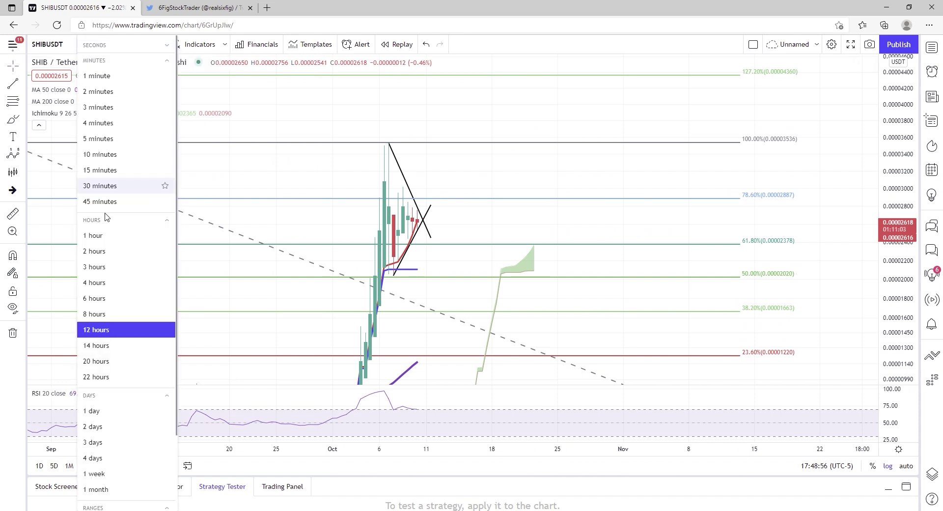
pyautogui.click(120, 238)
pyautogui.scroll(-3, 460, 224)
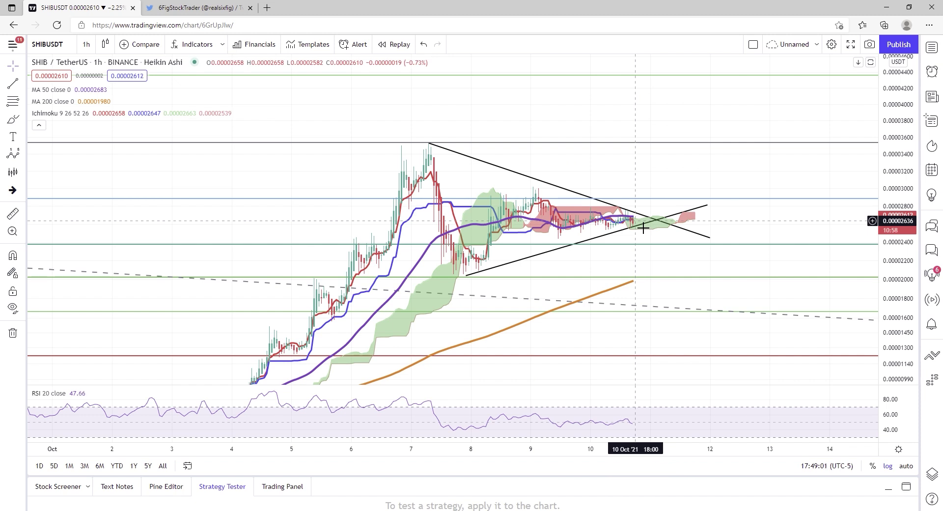
pyautogui.scroll(-3, 654, 132)
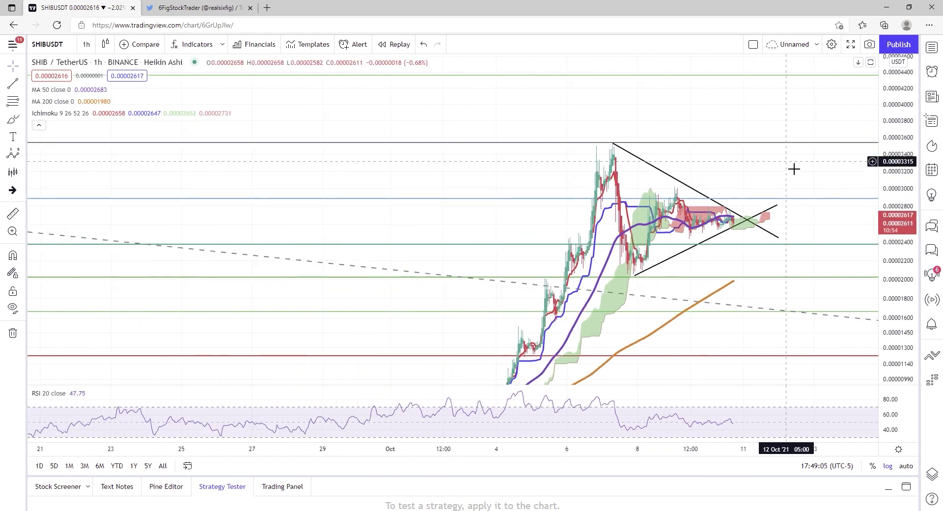
pyautogui.moveTo(691, 341); pyautogui.dragTo(673, 272)
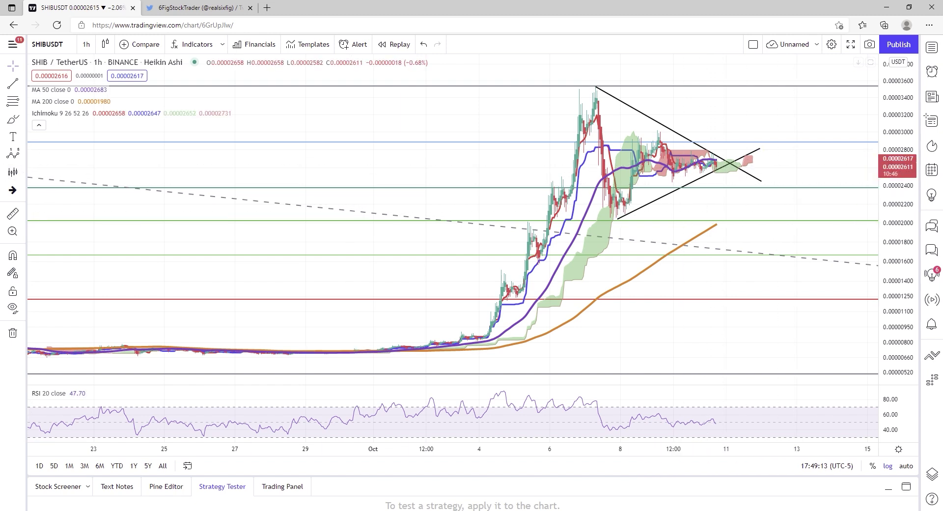
pyautogui.click(13, 172)
# Copy the Oct 4–7 rally as a bars pattern and move it to start at the triangle apex.
pyautogui.moveTo(484, 319)
pyautogui.mouseDown()
pyautogui.moveTo(590, 98)
pyautogui.moveTo(592, 74)
pyautogui.moveTo(594, 113)
pyautogui.moveTo(594, 77)
pyautogui.mouseUp()
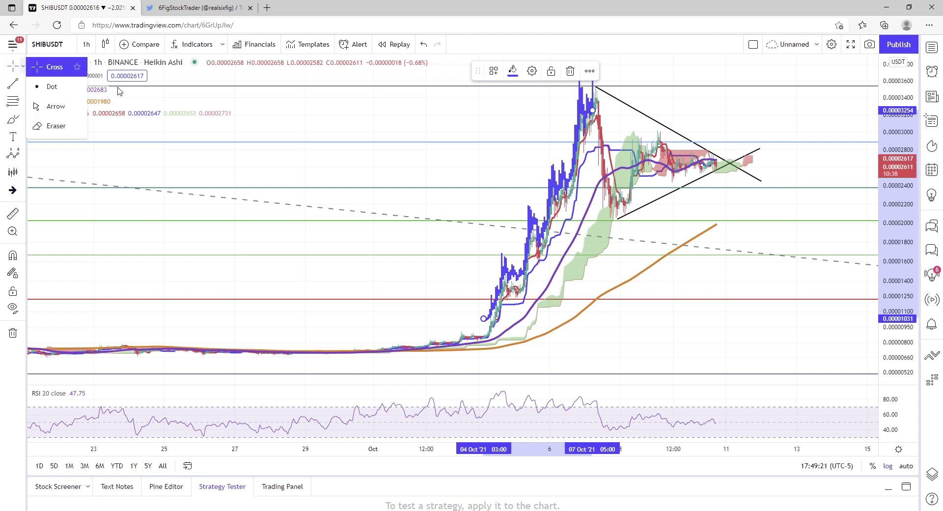
pyautogui.moveTo(523, 276); pyautogui.dragTo(741, 133)
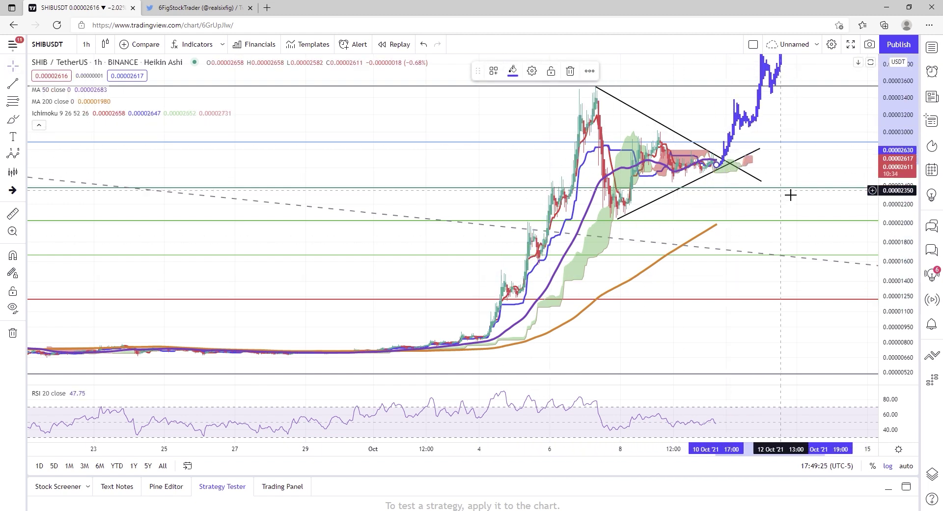
pyautogui.moveTo(821, 170); pyautogui.dragTo(463, 359)
pyautogui.scroll(-5, 798, 238)
pyautogui.moveTo(798, 237); pyautogui.dragTo(549, 232)
pyautogui.scroll(1, 548, 234)
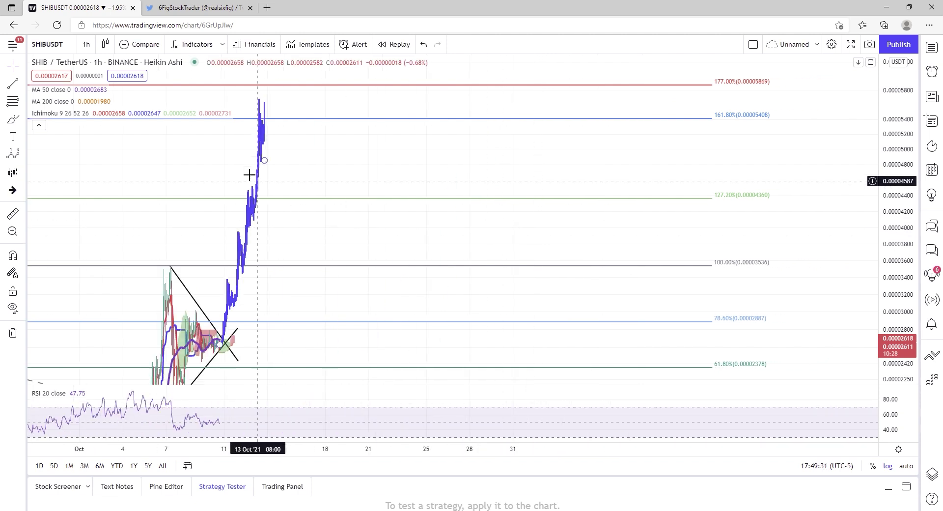
# Nudge the projected bars slightly right and review them alongside the triangle.
pyautogui.moveTo(301, 167); pyautogui.dragTo(516, 164)
pyautogui.scroll(2, 516, 164)
pyautogui.scroll(1, 480, 177)
pyautogui.moveTo(204, 180); pyautogui.dragTo(551, 162)
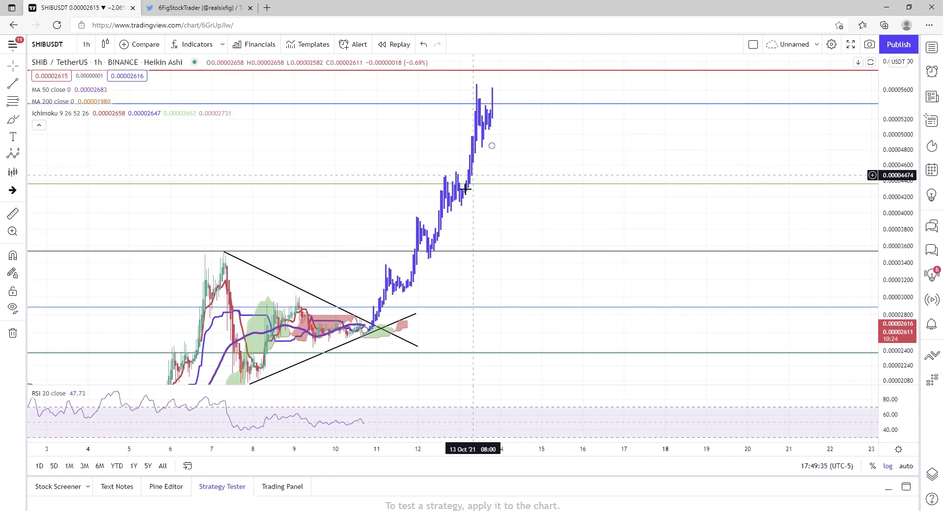
pyautogui.moveTo(427, 244); pyautogui.dragTo(498, 279)
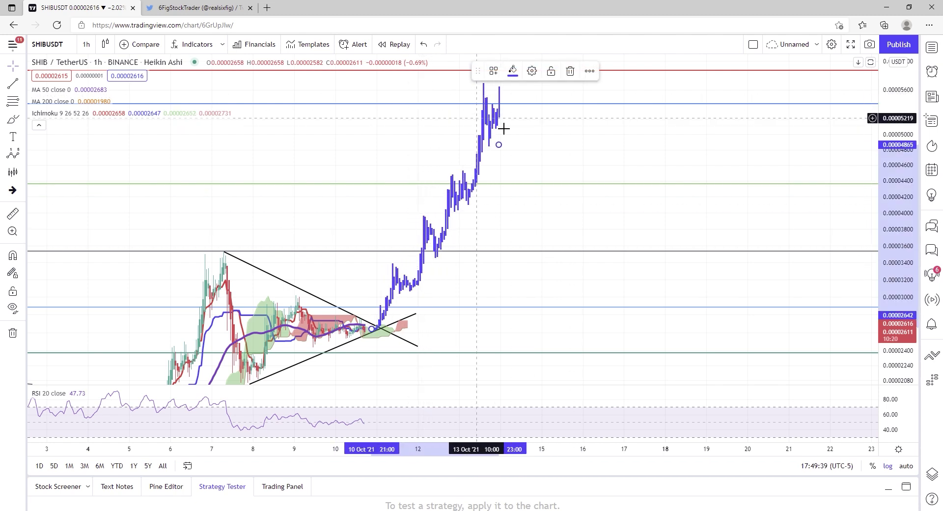
pyautogui.scroll(-3, 537, 306)
pyautogui.scroll(4, 452, 286)
pyautogui.moveTo(453, 287); pyautogui.dragTo(661, 61)
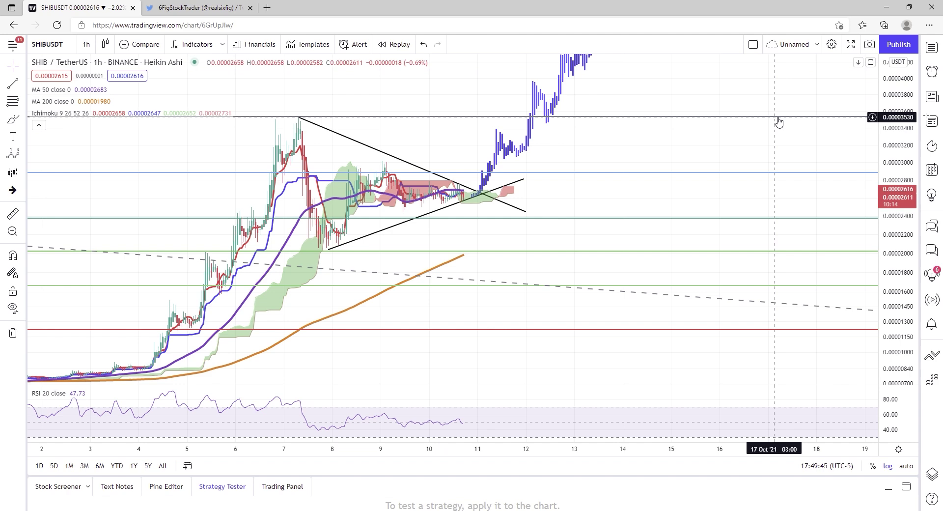
pyautogui.scroll(-6, 764, 120)
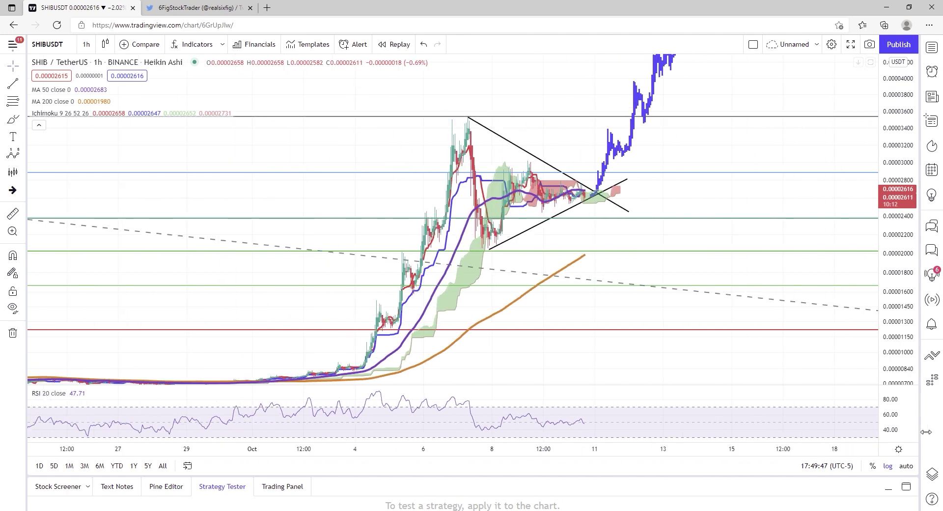
# View the chart on 2-day bars with a re-fitted price scale, then settle on 12-hour bars.
pyautogui.click(86, 44)
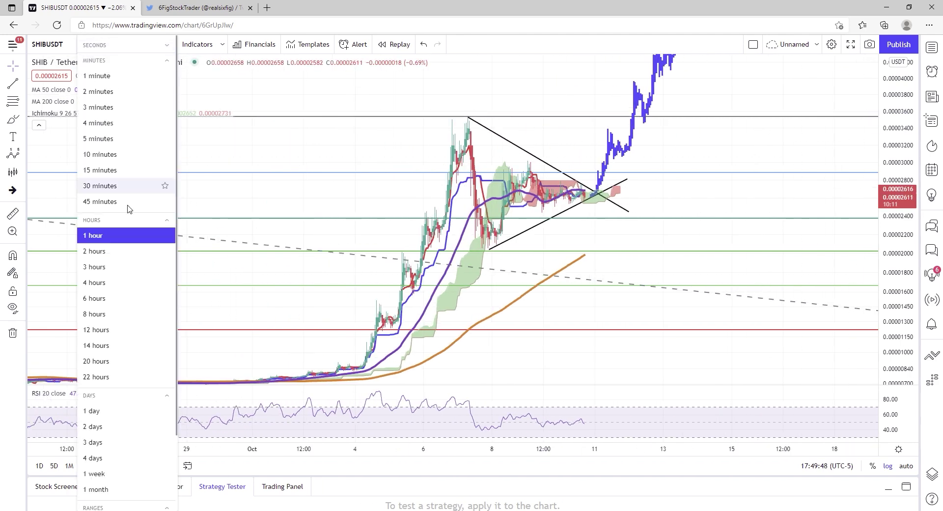
pyautogui.click(110, 425)
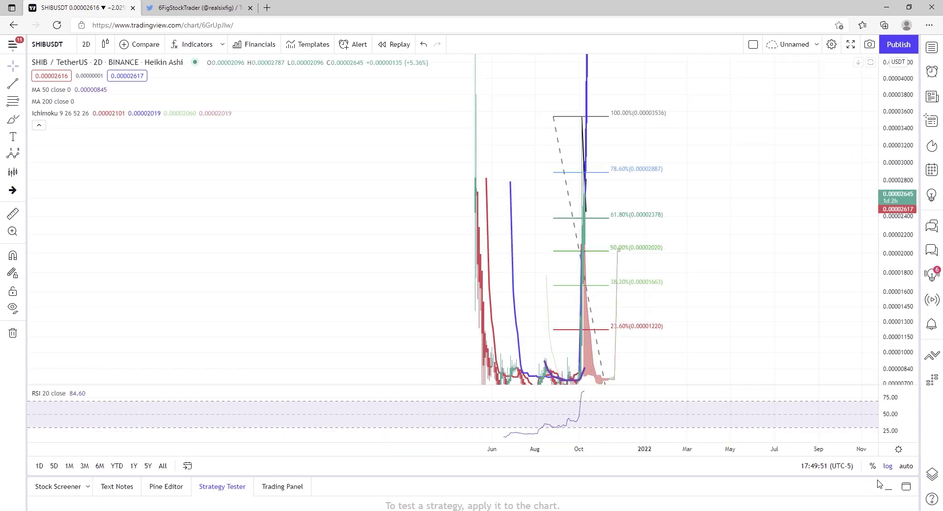
pyautogui.click(906, 466)
pyautogui.scroll(8, 501, 280)
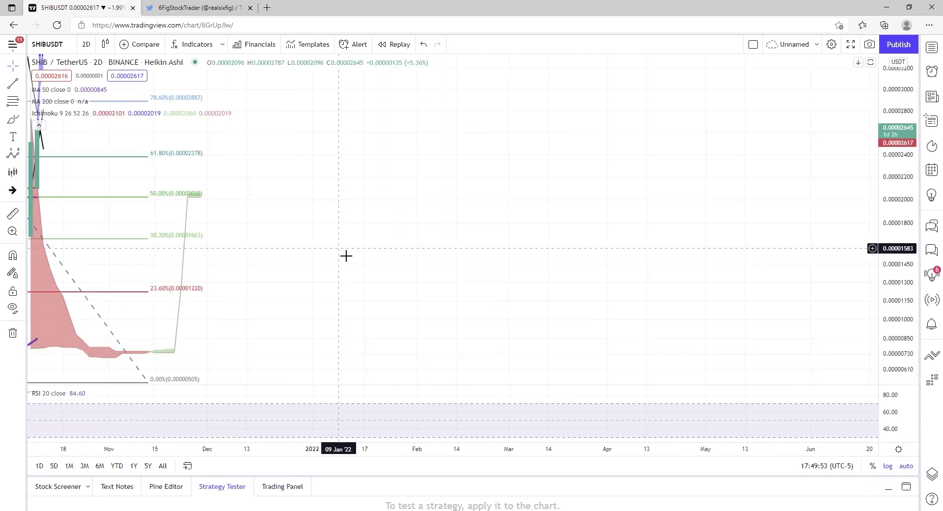
pyautogui.scroll(-6, 585, 234)
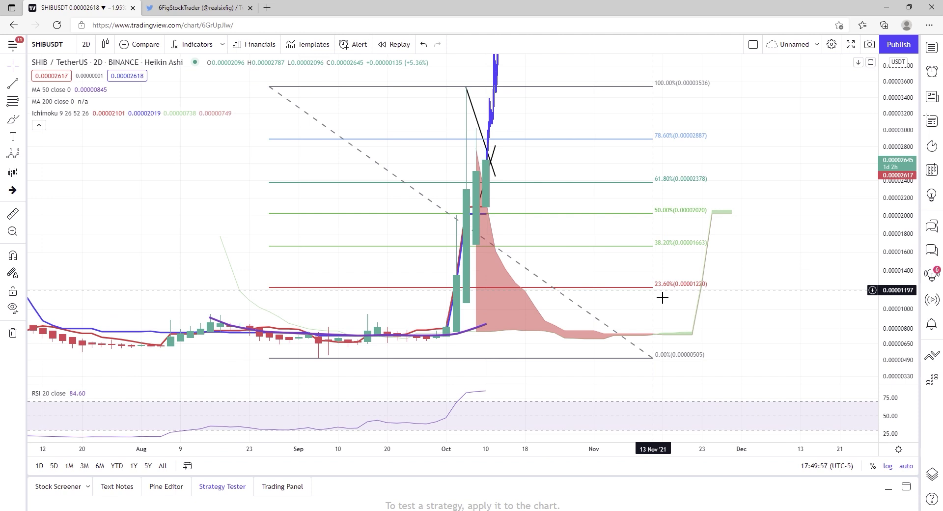
pyautogui.click(86, 44)
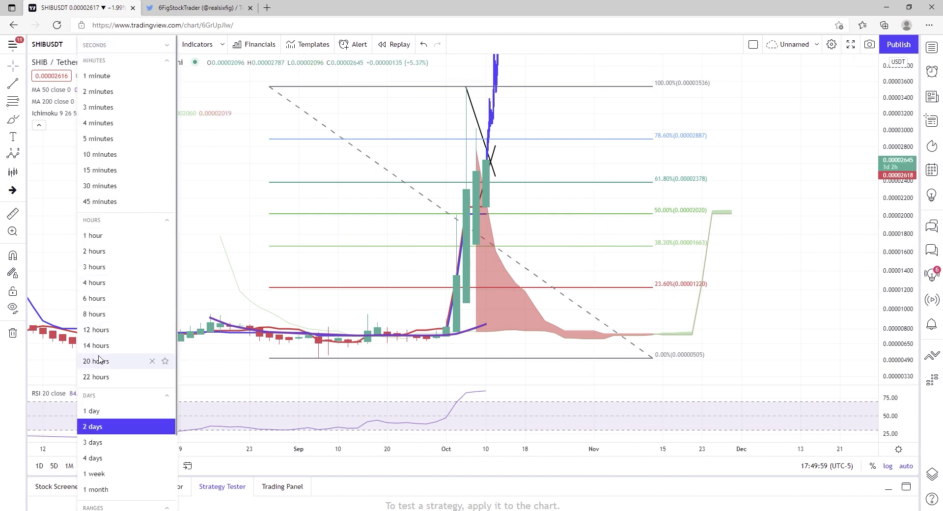
pyautogui.click(95, 334)
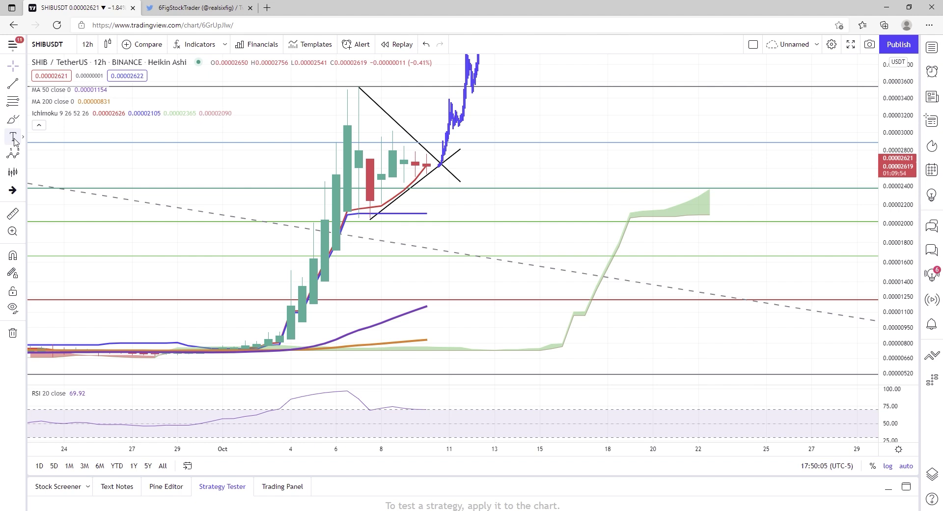
# Place an Elliott Impulse Wave with points (0)–(5) starting at the early October low.
pyautogui.click(23, 155)
pyautogui.click(12, 154)
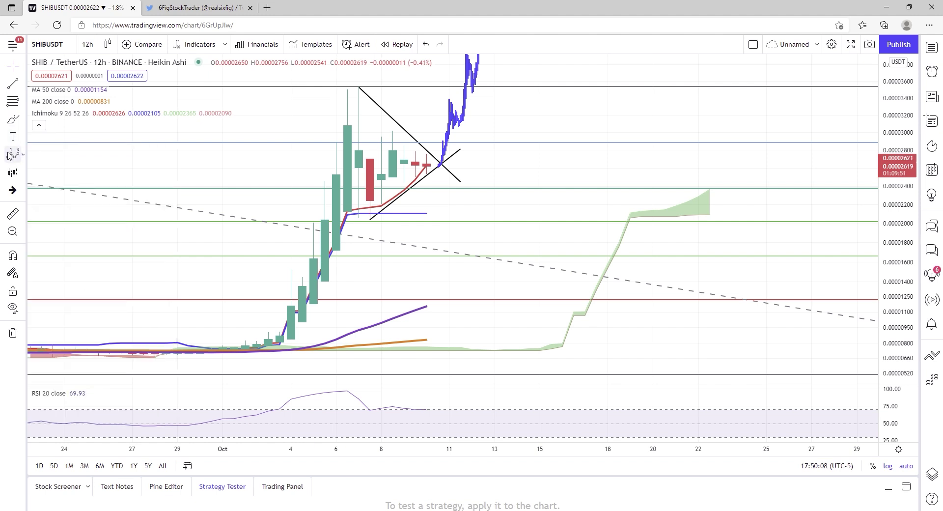
pyautogui.click(247, 357)
pyautogui.click(359, 88)
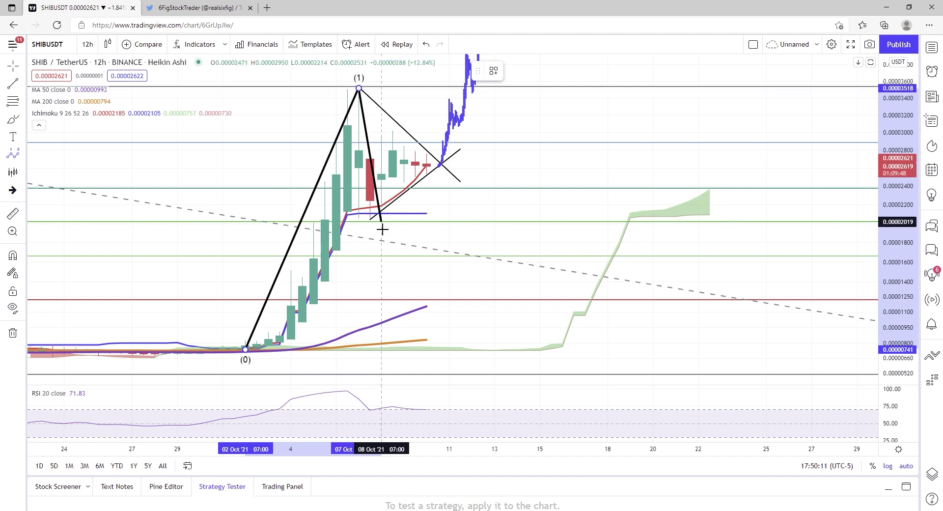
pyautogui.click(370, 223)
pyautogui.click(438, 72)
pyautogui.click(495, 123)
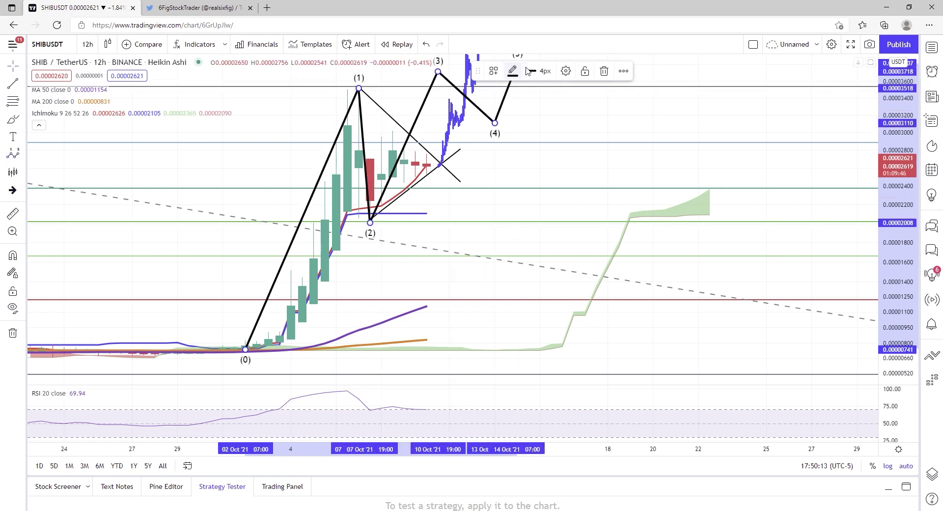
# Move wave (3) to the projected peak, (4) near 0.0000440 and (5) near 0.0000586.
pyautogui.moveTo(646, 183); pyautogui.dragTo(663, 206)
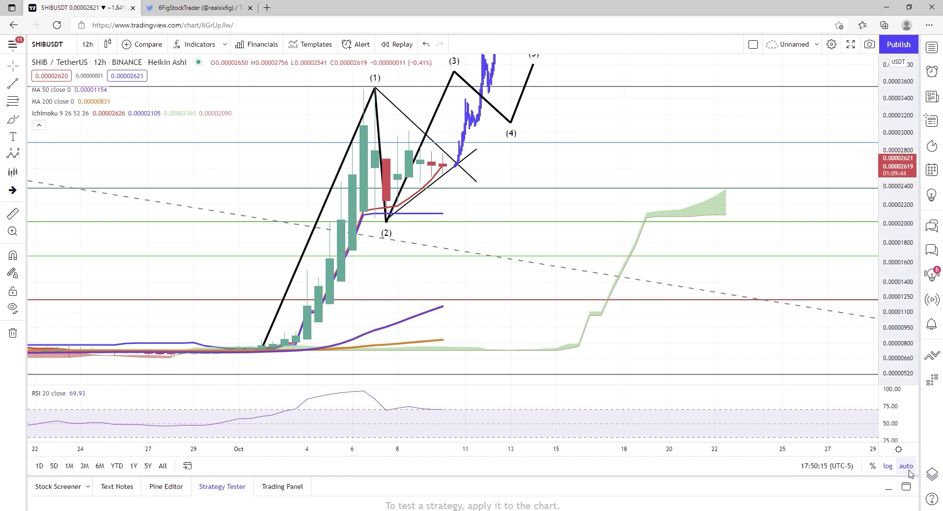
pyautogui.moveTo(721, 192); pyautogui.dragTo(612, 393)
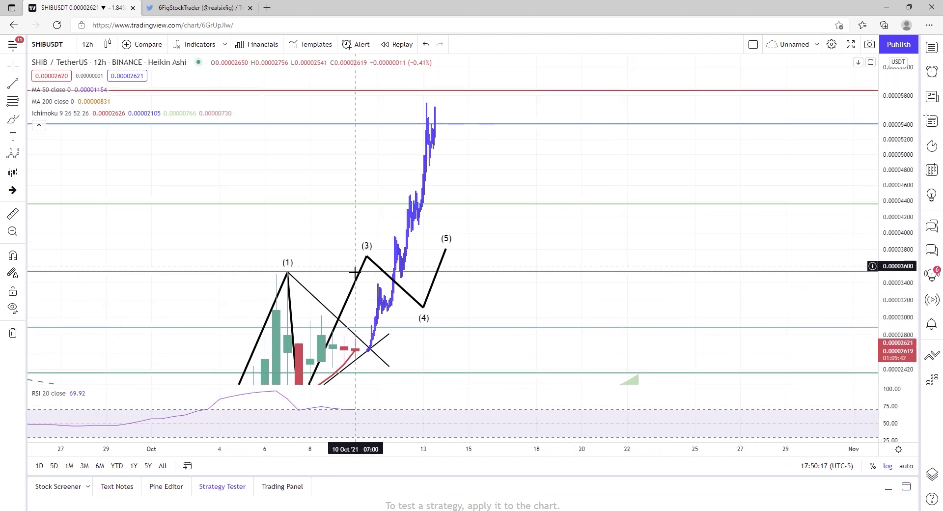
pyautogui.moveTo(366, 256)
pyautogui.mouseDown()
pyautogui.moveTo(423, 112)
pyautogui.moveTo(435, 108)
pyautogui.mouseUp()
pyautogui.moveTo(446, 249); pyautogui.dragTo(548, 91)
pyautogui.moveTo(424, 313)
pyautogui.mouseDown()
pyautogui.moveTo(468, 229)
pyautogui.moveTo(492, 209)
pyautogui.mouseUp()
pyautogui.click(663, 157)
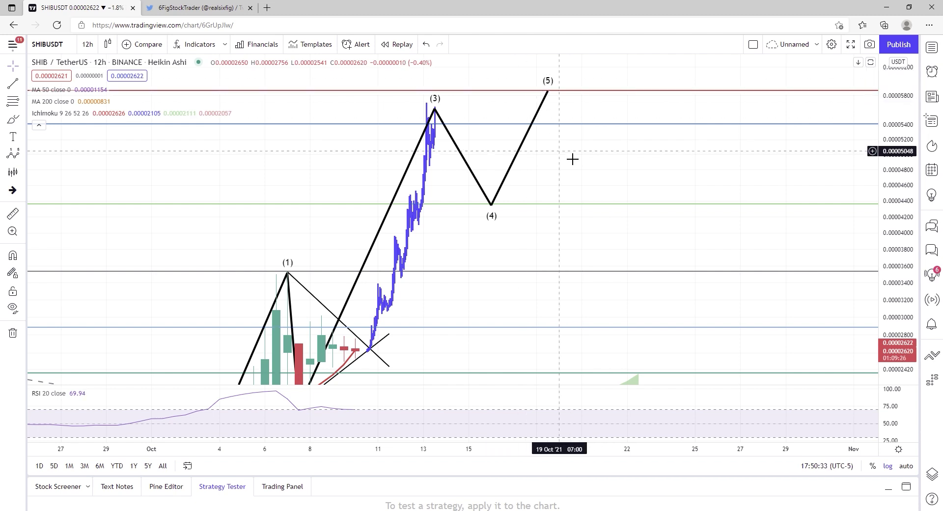
# Place Elliott wave point (3) on the red level at about 0.00005876.
pyautogui.scroll(-2, 621, 216)
pyautogui.scroll(3, 504, 180)
pyautogui.moveTo(505, 180); pyautogui.dragTo(614, 216)
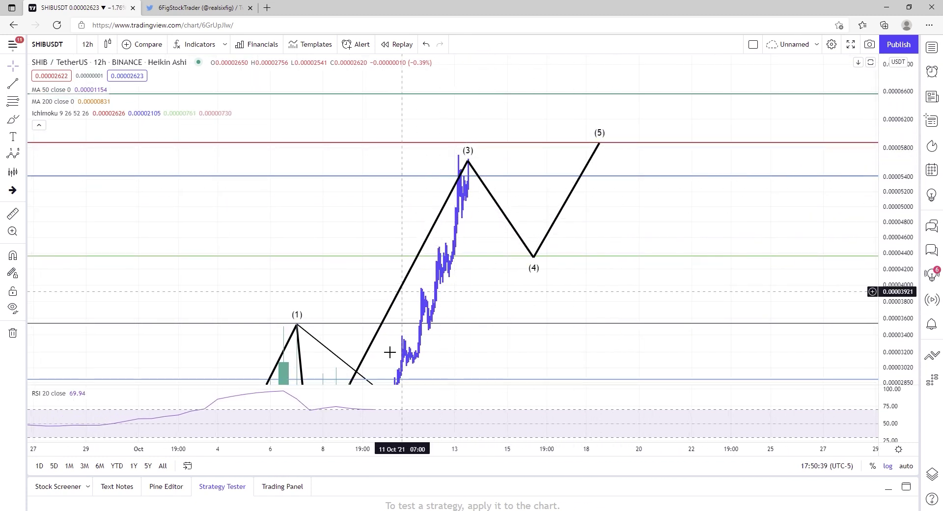
pyautogui.scroll(-1, 541, 326)
pyautogui.moveTo(609, 341); pyautogui.dragTo(620, 236)
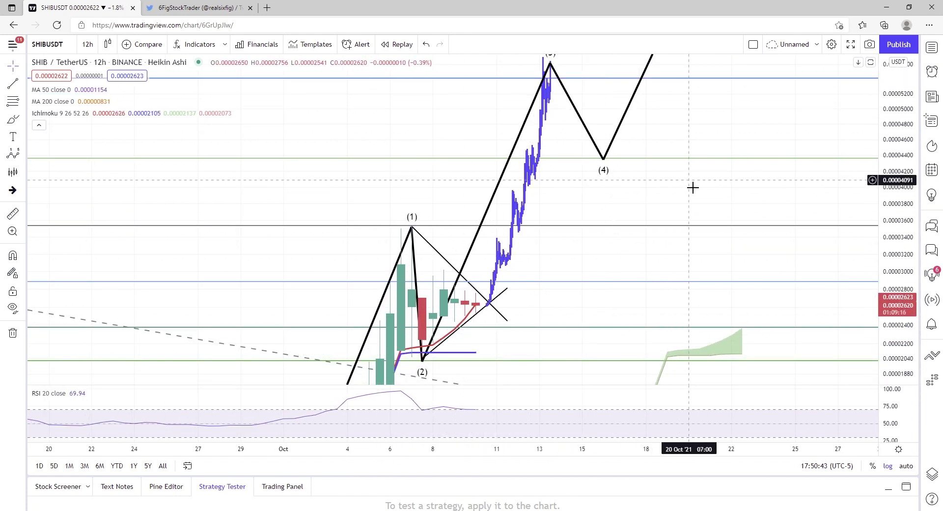
pyautogui.moveTo(672, 196); pyautogui.dragTo(632, 289)
pyautogui.moveTo(516, 154); pyautogui.dragTo(526, 138)
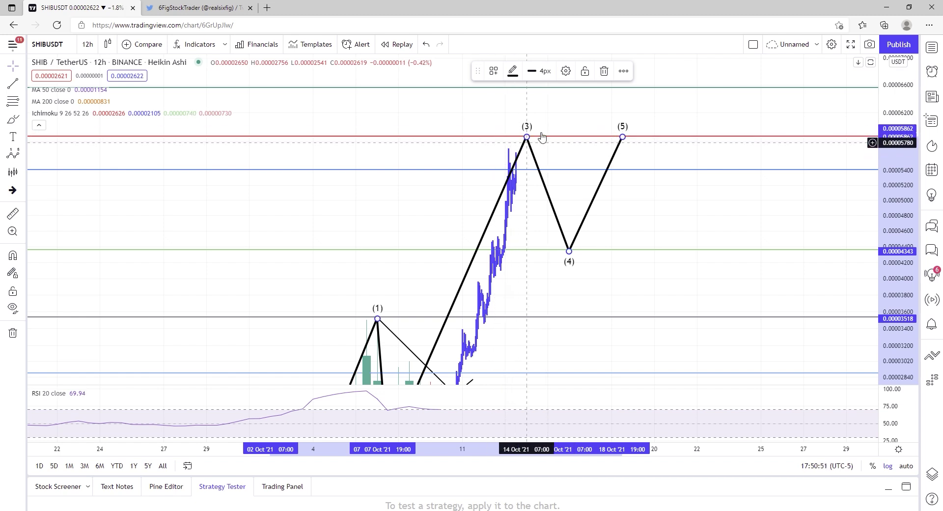
pyautogui.moveTo(526, 138); pyautogui.dragTo(515, 136)
# Raise wave point (5) to about 0.00006570 and auto-fit the price scale.
pyautogui.moveTo(622, 138); pyautogui.dragTo(632, 90)
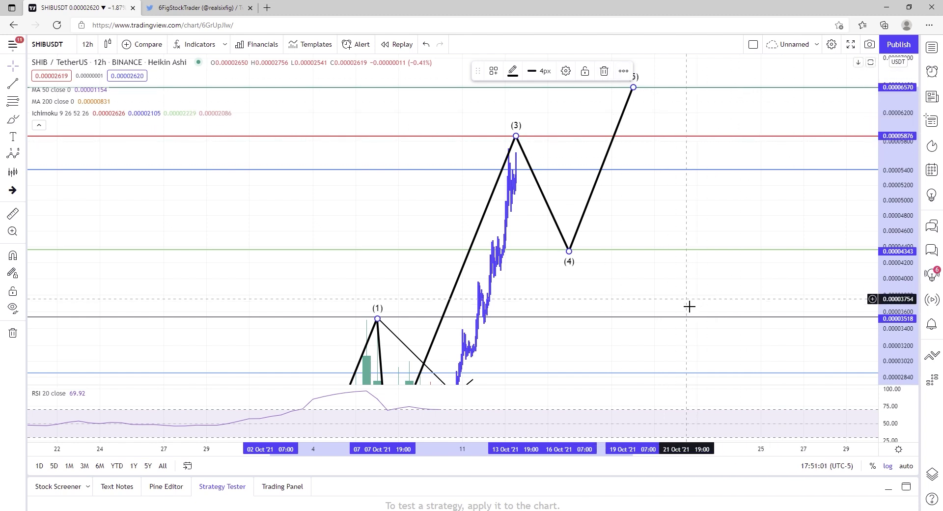
pyautogui.scroll(-3, 767, 354)
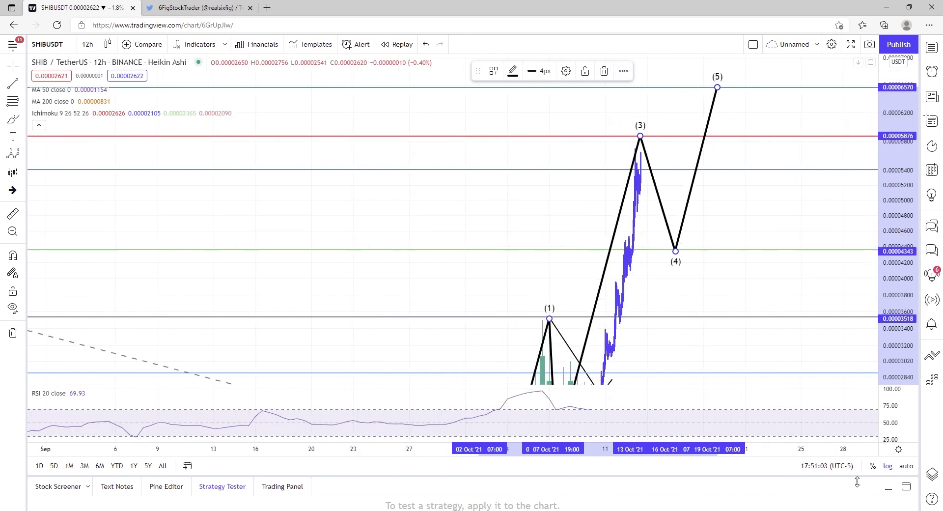
pyautogui.click(903, 466)
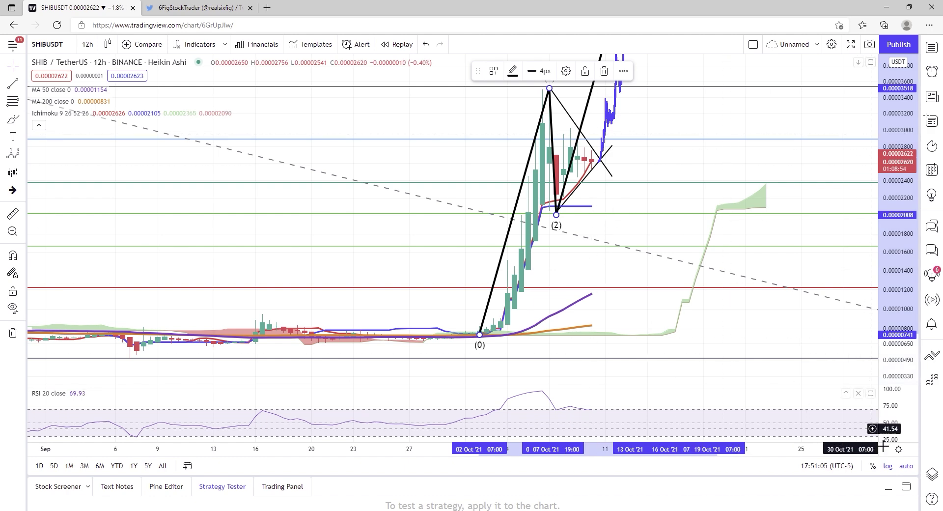
pyautogui.moveTo(717, 171)
pyautogui.mouseDown()
pyautogui.moveTo(597, 340)
pyautogui.moveTo(593, 374)
pyautogui.moveTo(691, 187)
pyautogui.mouseUp()
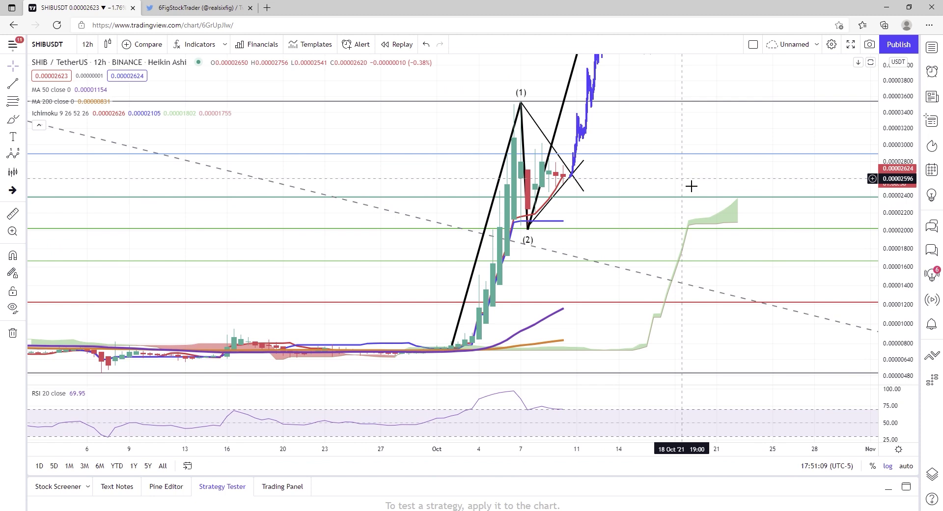
# Try the 1-week interval, then settle on 4-day bars with October's candles in view.
pyautogui.click(88, 44)
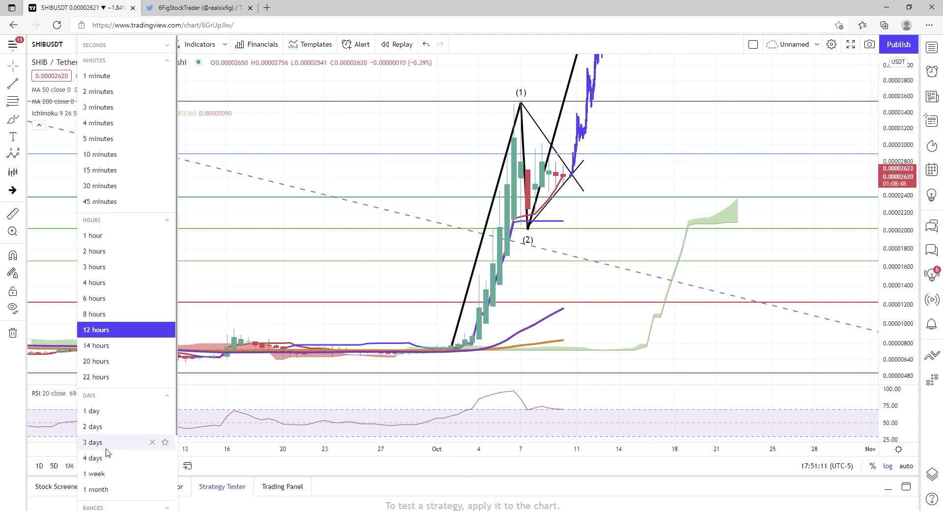
pyautogui.click(94, 475)
pyautogui.scroll(10, 354, 344)
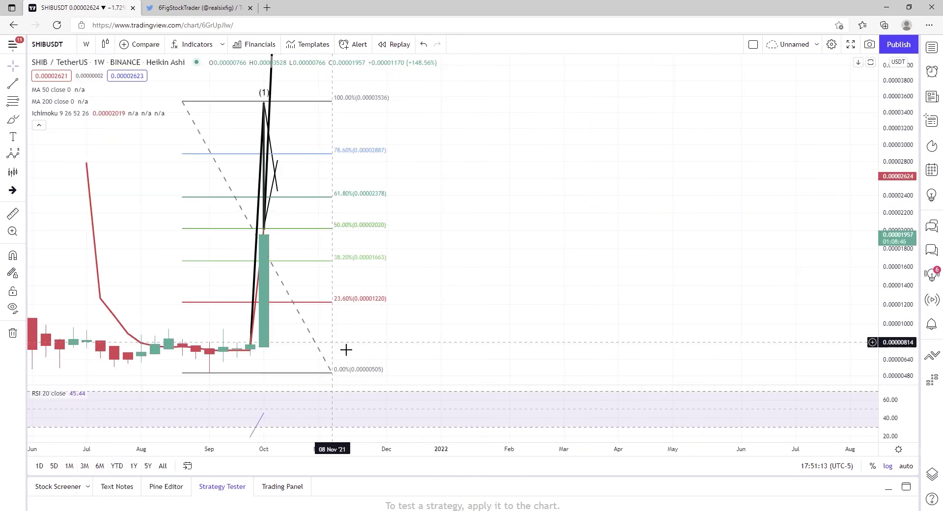
pyautogui.scroll(-3, 190, 320)
pyautogui.scroll(5, 185, 323)
pyautogui.moveTo(185, 322); pyautogui.dragTo(499, 319)
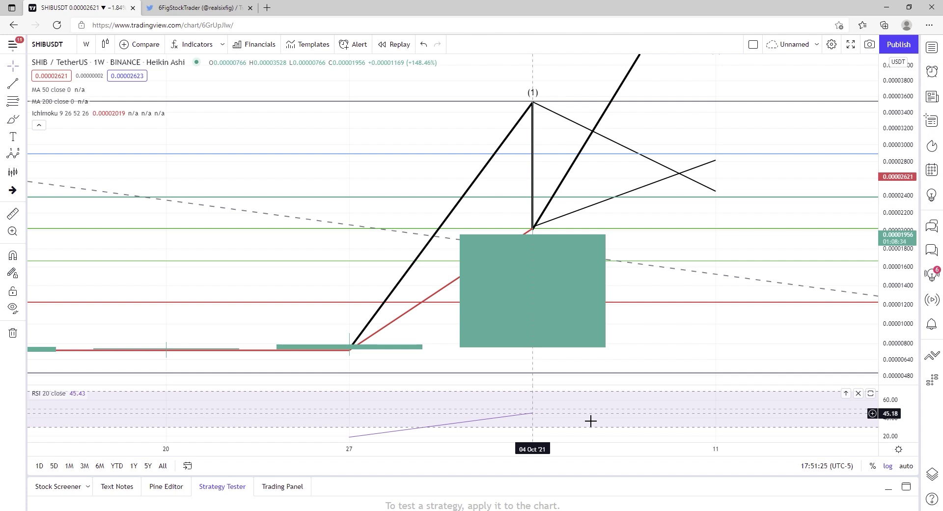
pyautogui.click(85, 51)
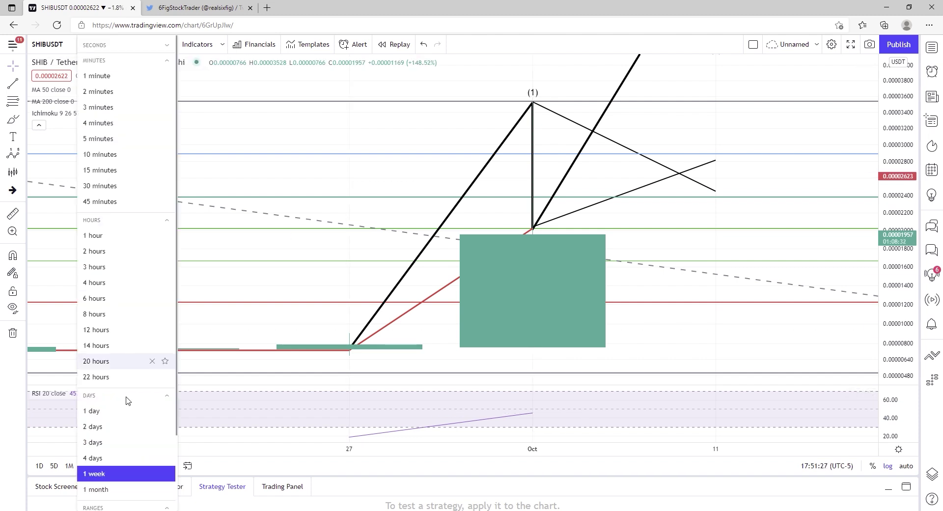
pyautogui.click(116, 457)
pyautogui.scroll(-6, 418, 400)
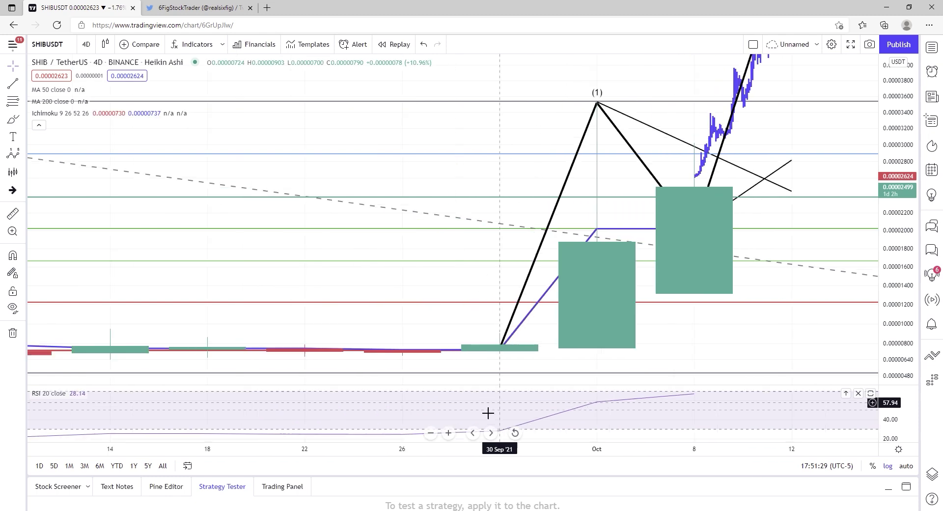
pyautogui.scroll(6, 741, 371)
pyautogui.scroll(3, 643, 339)
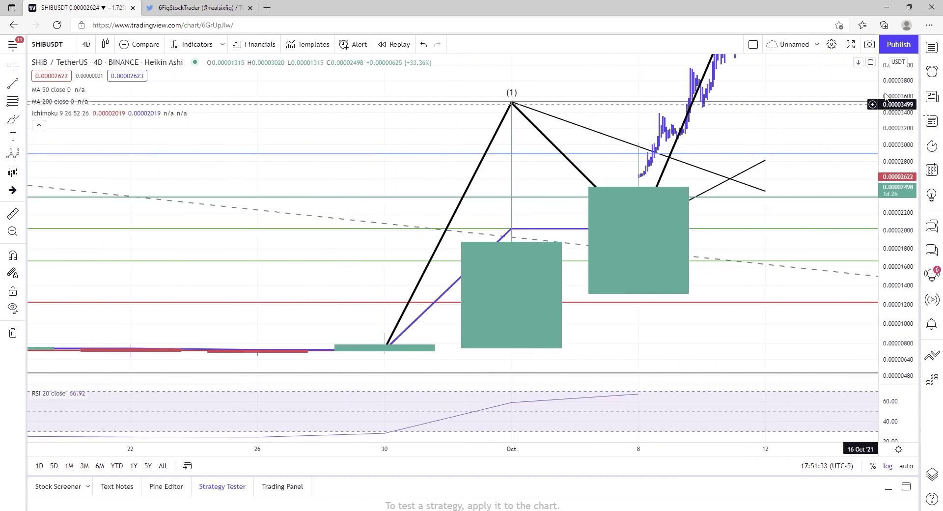
# On the 4-day chart, lift wave point (5) to about 0.00006735 near 20 Oct.
pyautogui.moveTo(769, 141); pyautogui.dragTo(543, 369)
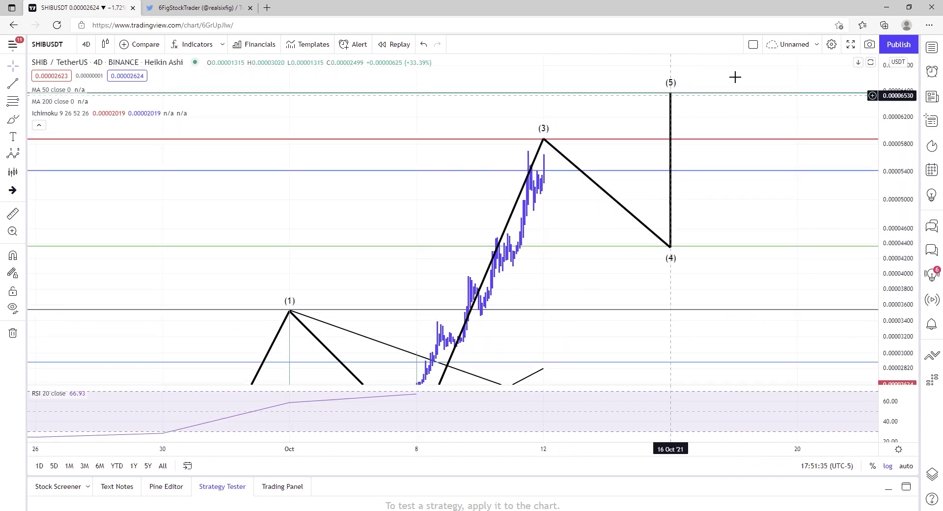
pyautogui.moveTo(673, 96)
pyautogui.mouseDown()
pyautogui.moveTo(708, 80)
pyautogui.moveTo(716, 93)
pyautogui.moveTo(755, 86)
pyautogui.mouseUp()
pyautogui.scroll(-3, 754, 86)
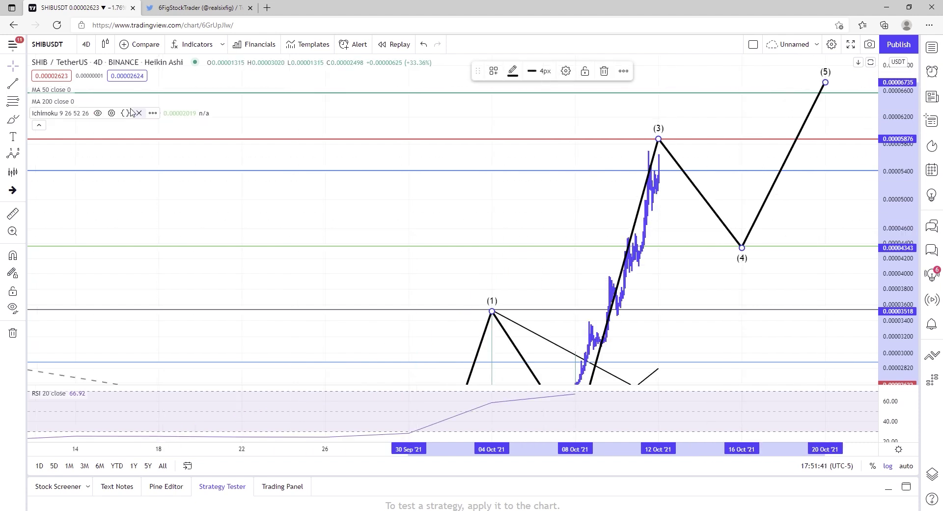
pyautogui.click(86, 44)
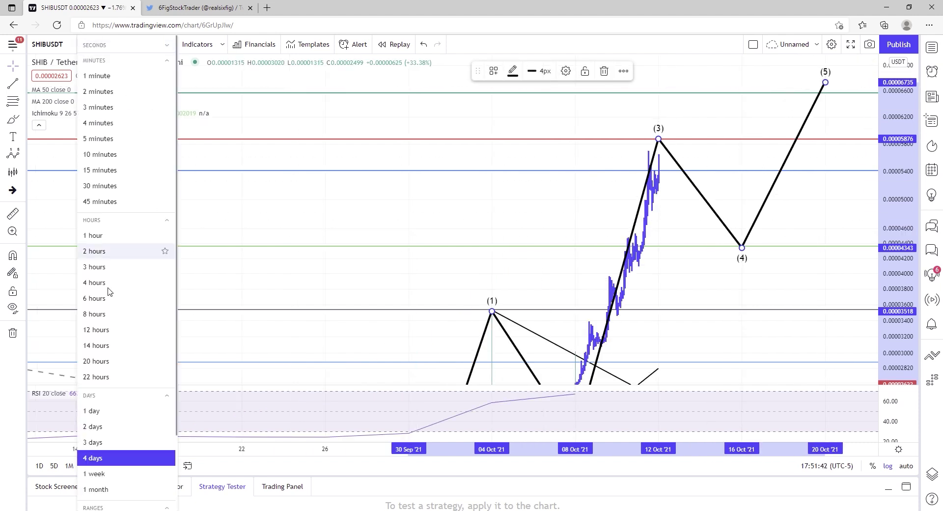
# Return to 1h bars, snap wave point (1) onto the October peak, then move to BTCUSD.
pyautogui.click(105, 239)
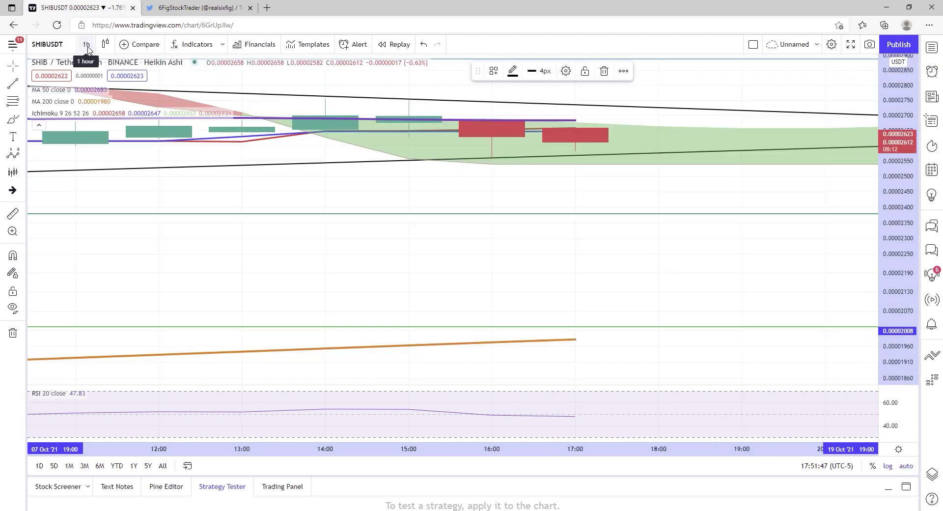
pyautogui.scroll(-10, 437, 284)
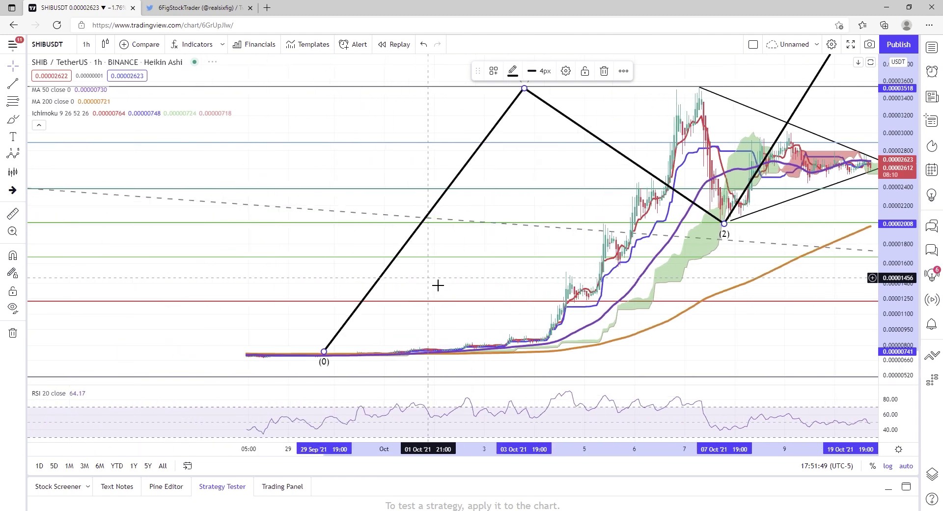
pyautogui.scroll(-5, 438, 285)
pyautogui.moveTo(819, 358); pyautogui.dragTo(640, 341)
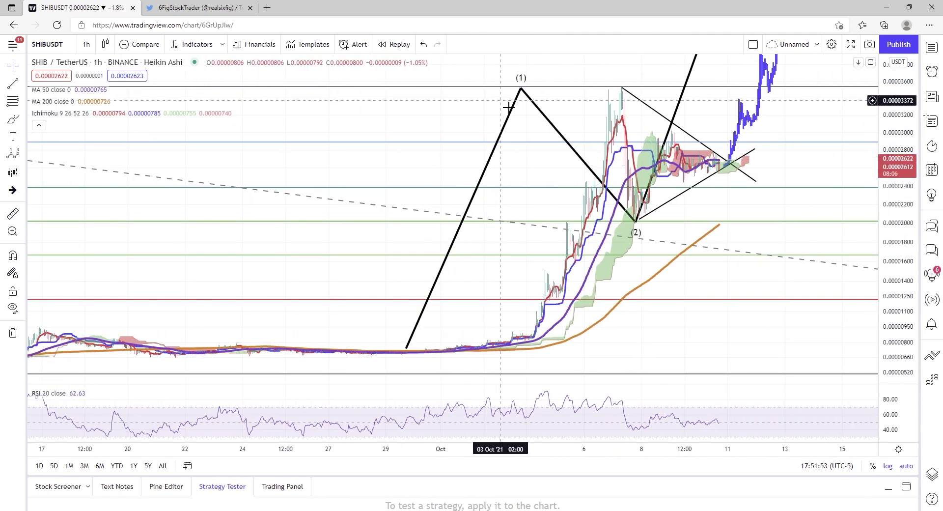
pyautogui.moveTo(521, 88); pyautogui.dragTo(617, 84)
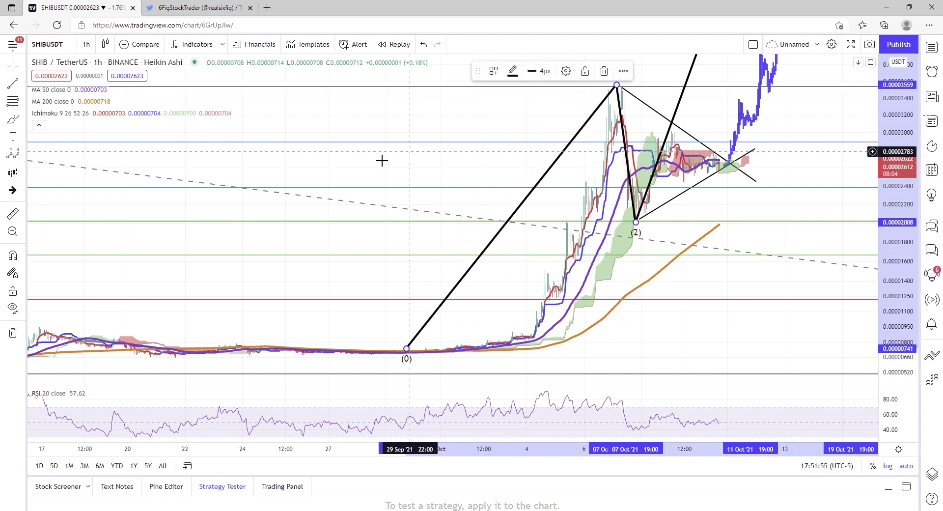
pyautogui.press('space')
pyautogui.press('space')
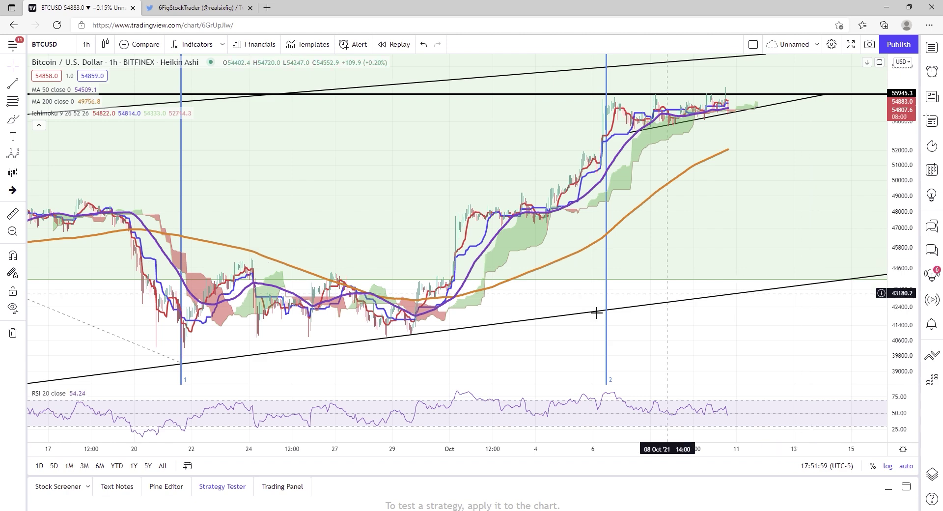
pyautogui.scroll(-3, 461, 320)
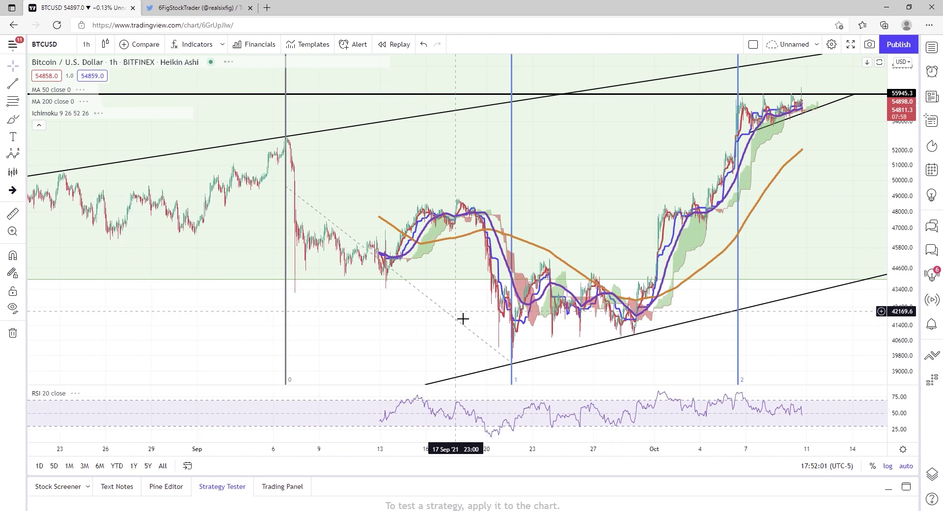
pyautogui.scroll(-6, 463, 319)
pyautogui.moveTo(798, 270); pyautogui.dragTo(571, 272)
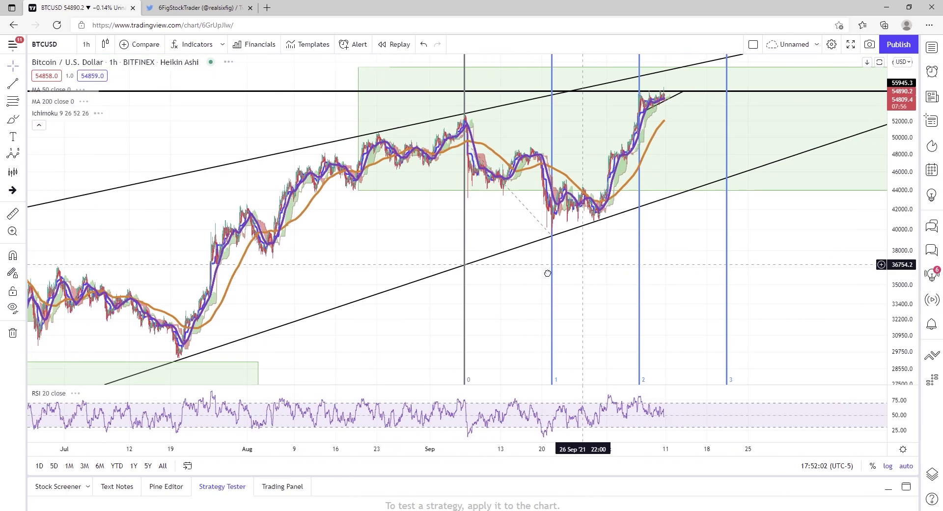
pyautogui.scroll(4, 514, 253)
pyautogui.moveTo(393, 204); pyautogui.dragTo(498, 191)
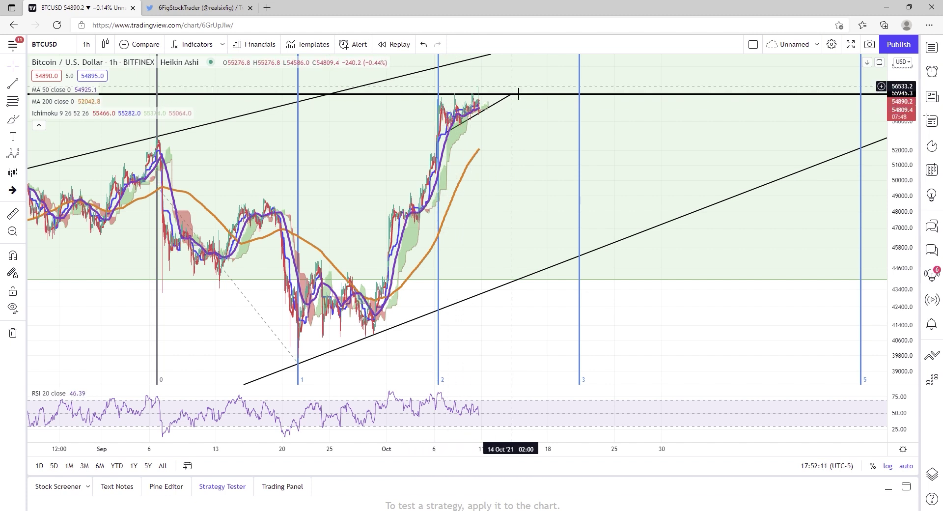
pyautogui.hscroll(2, 536, 209)
pyautogui.moveTo(591, 154); pyautogui.dragTo(595, 250)
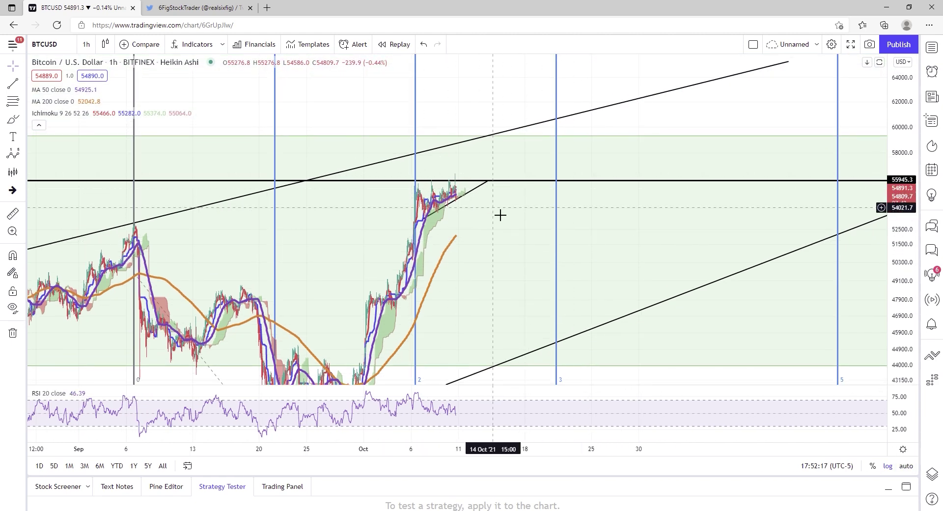
pyautogui.scroll(2, 520, 252)
pyautogui.moveTo(518, 261); pyautogui.dragTo(538, 211)
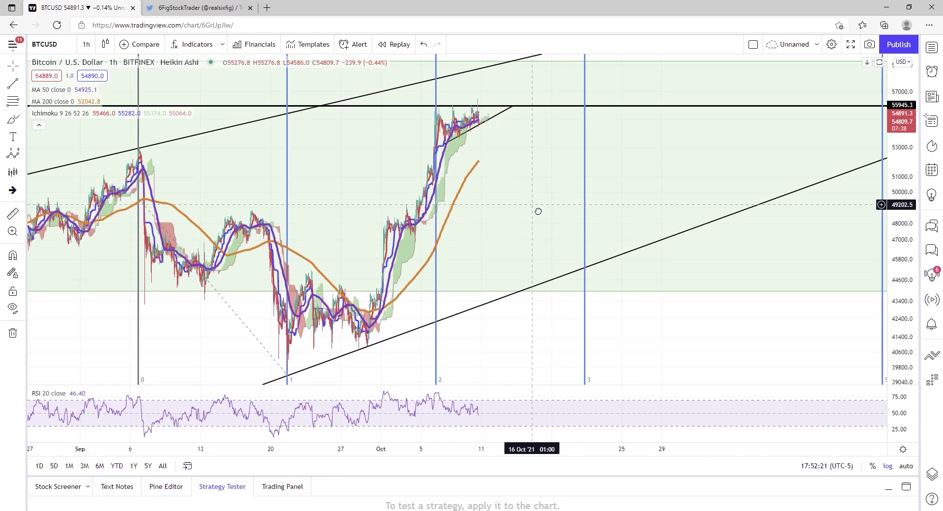
pyautogui.moveTo(563, 168); pyautogui.dragTo(509, 273)
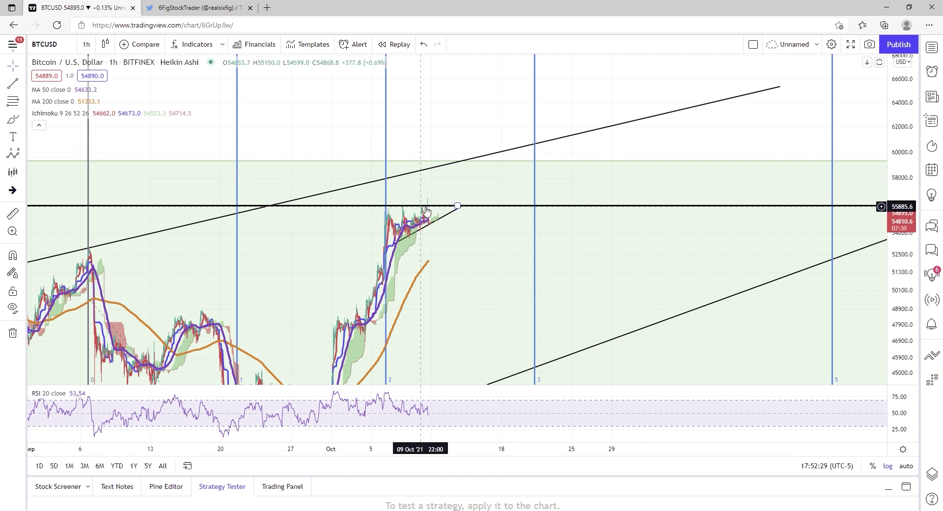
pyautogui.moveTo(493, 308); pyautogui.dragTo(470, 233)
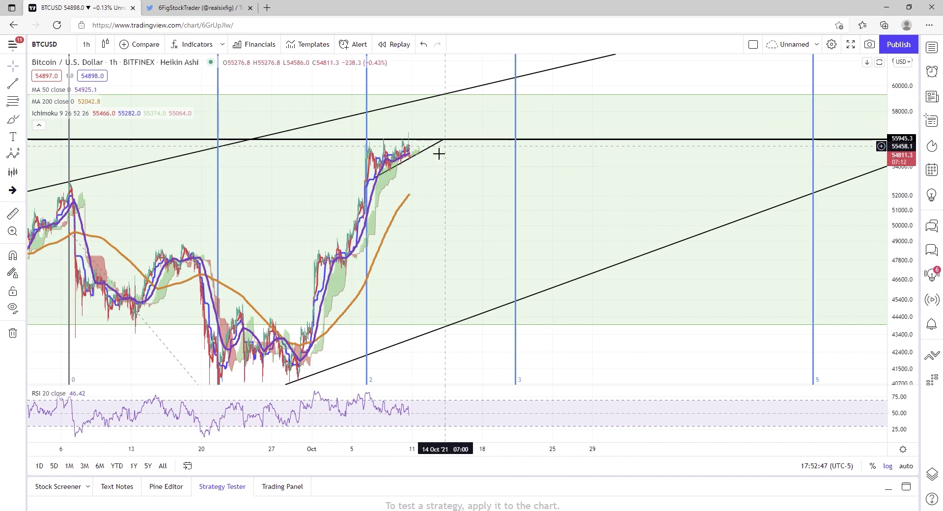
pyautogui.scroll(-5, 539, 236)
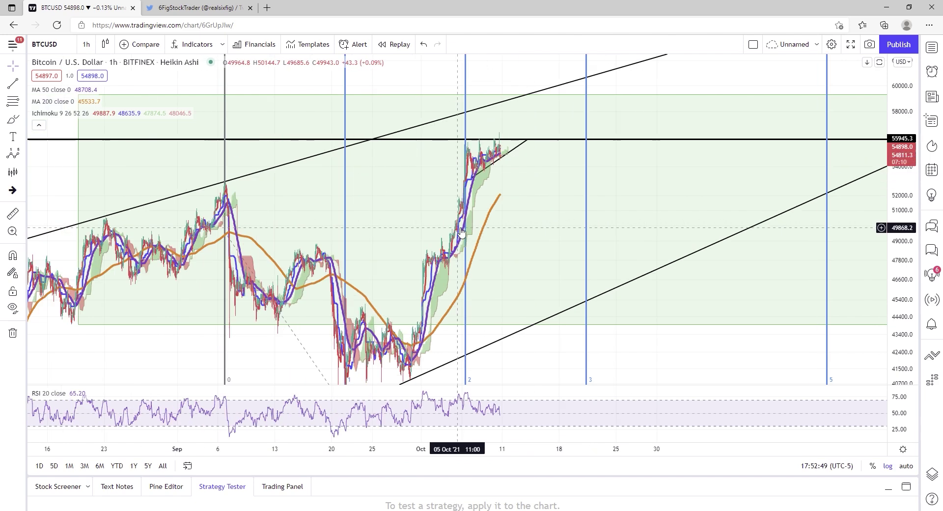
# Step through the Ethereum, Dogecoin, Nervos CKBUSDT, VGXUSD and Litecoin charts, then the next symbol.
pyautogui.press('space')
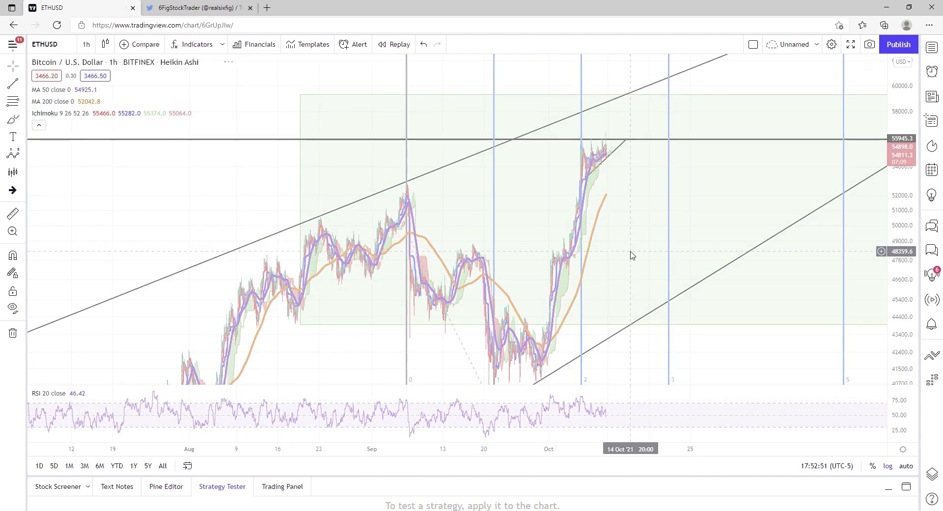
pyautogui.press('space')
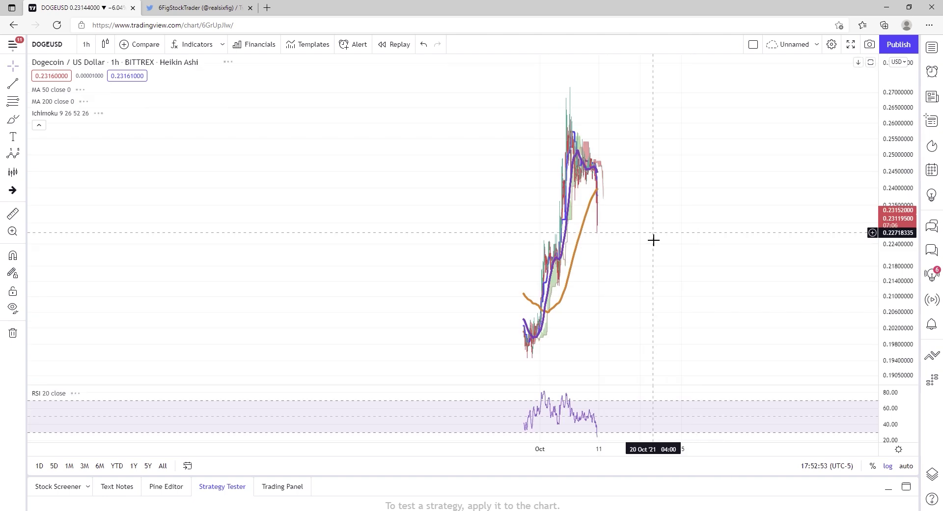
pyautogui.press('space')
pyautogui.press('space')
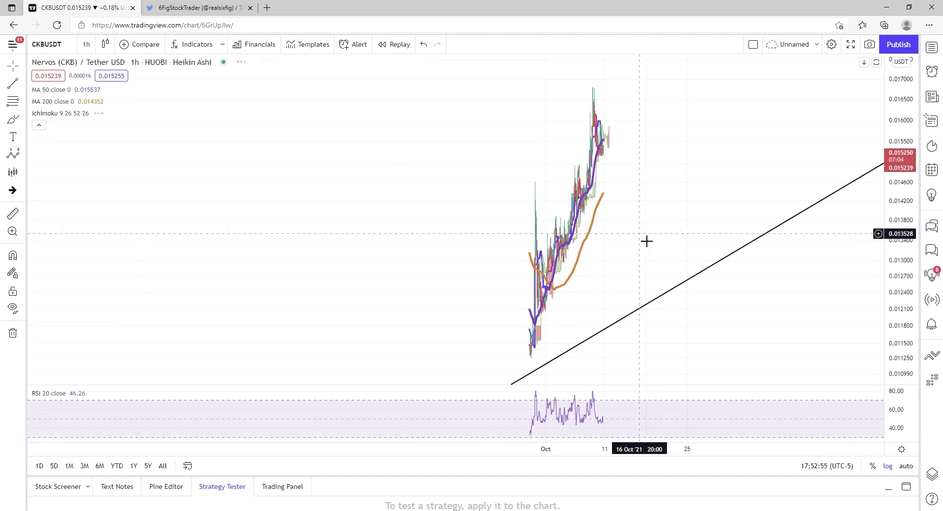
pyautogui.press('space')
pyautogui.press('space')
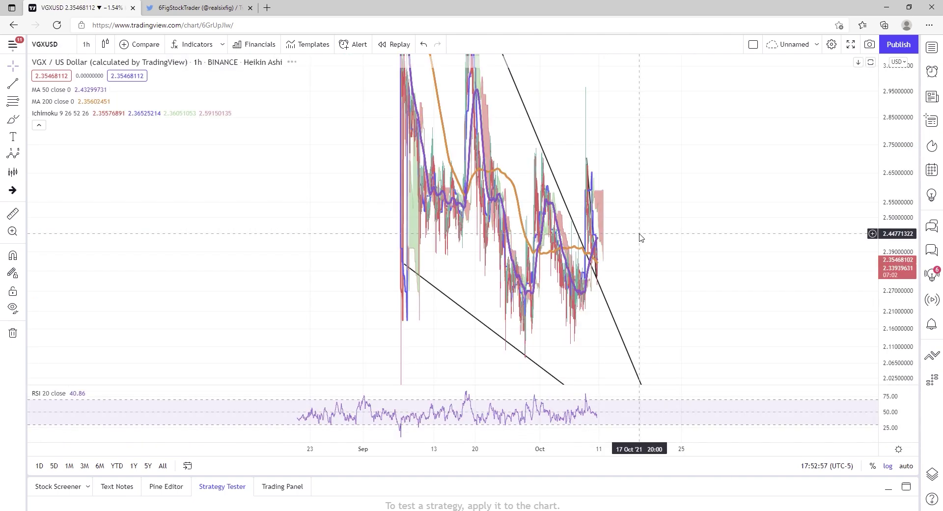
pyautogui.press('space')
pyautogui.press('space')
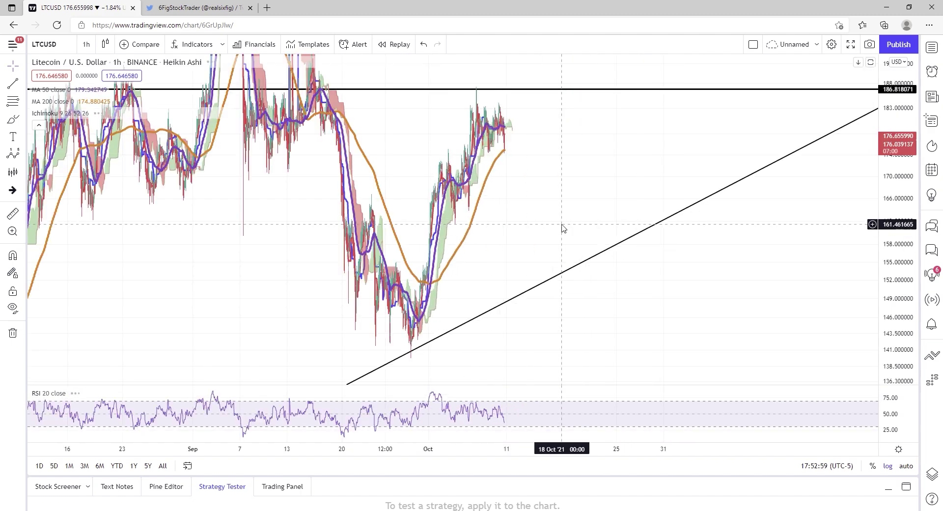
pyautogui.press('space')
pyautogui.press('space')
pyautogui.press('space')
pyautogui.press('space')
pyautogui.press('space')
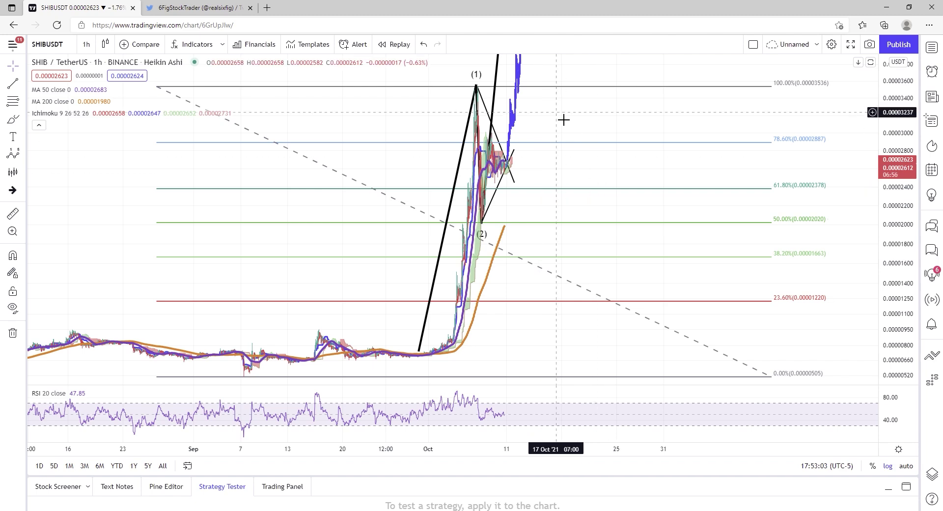
# Delete the Elliott (0)-(1)-(2) wave drawing from the SHIBUSDT chart.
pyautogui.scroll(5, 565, 121)
pyautogui.scroll(3, 416, 212)
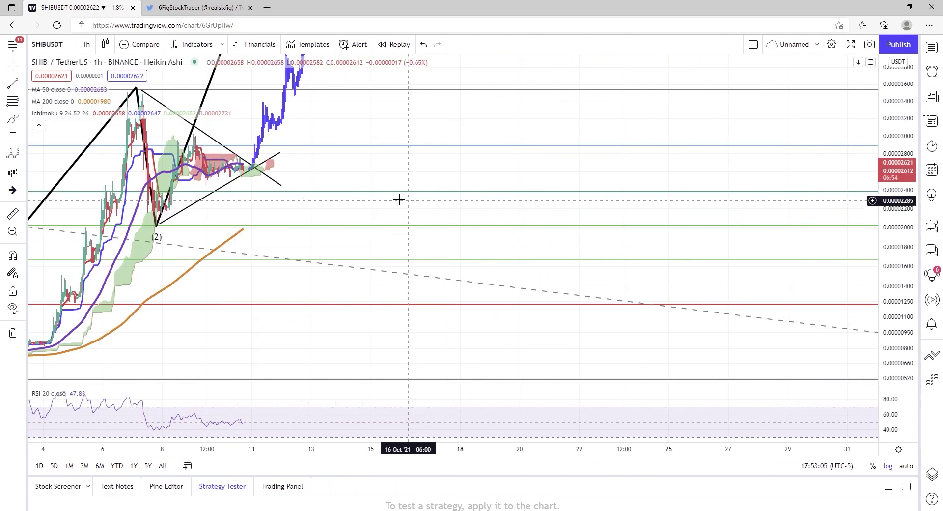
pyautogui.moveTo(444, 168); pyautogui.dragTo(703, 186)
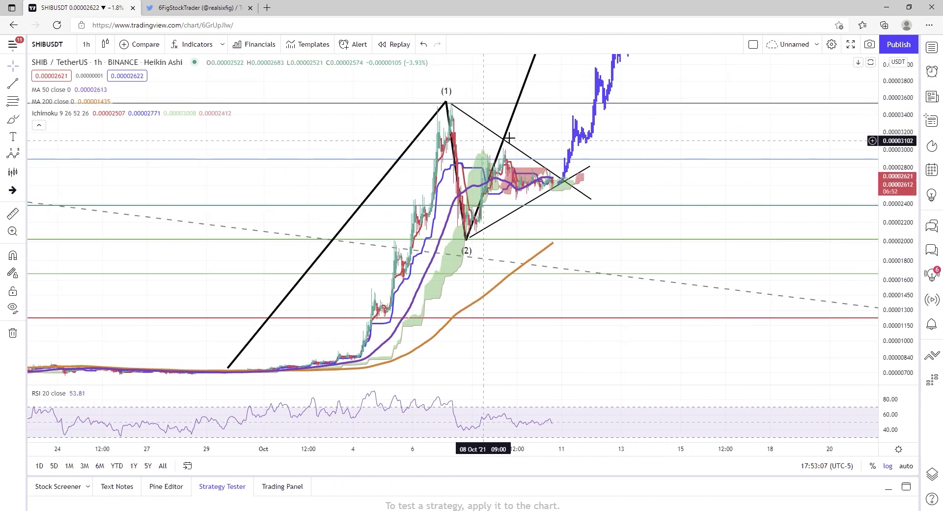
pyautogui.click(461, 207)
pyautogui.click(604, 71)
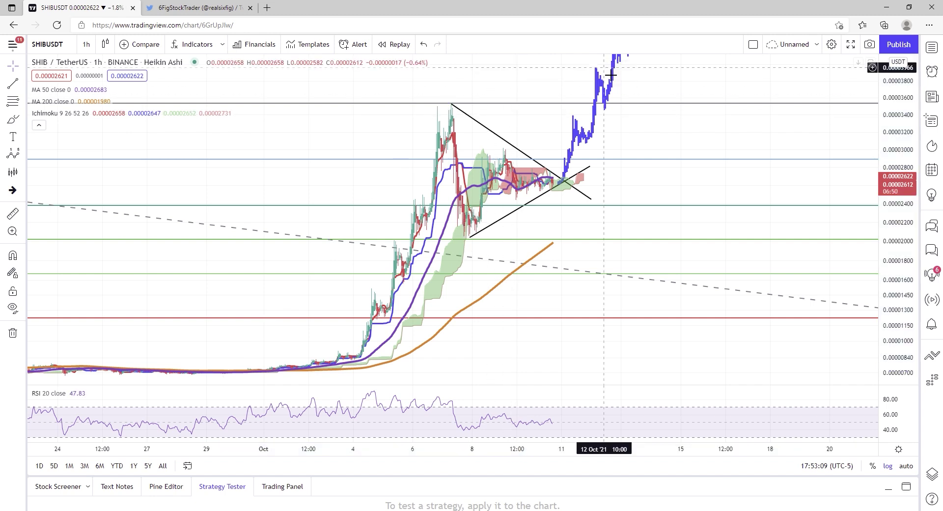
# Frame the triangle and its projected breakout bars in the view.
pyautogui.scroll(3, 486, 246)
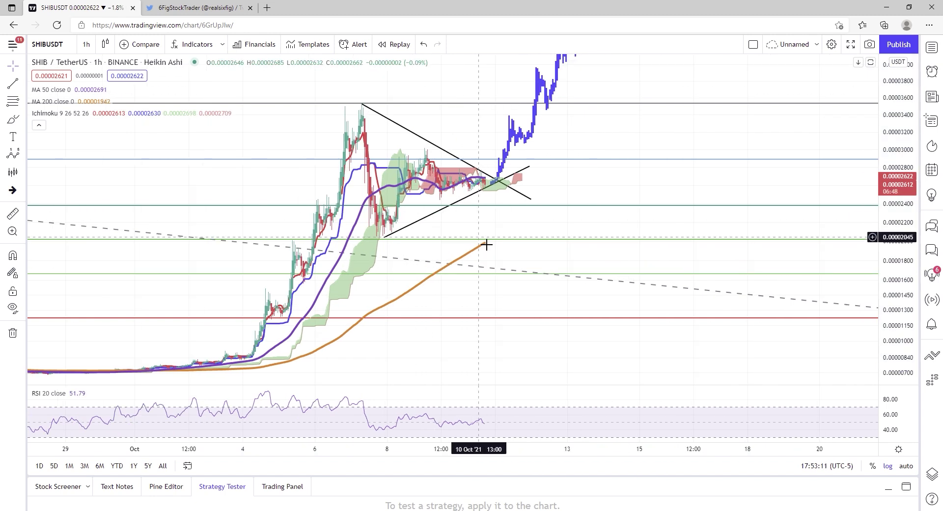
pyautogui.moveTo(368, 232); pyautogui.dragTo(615, 230)
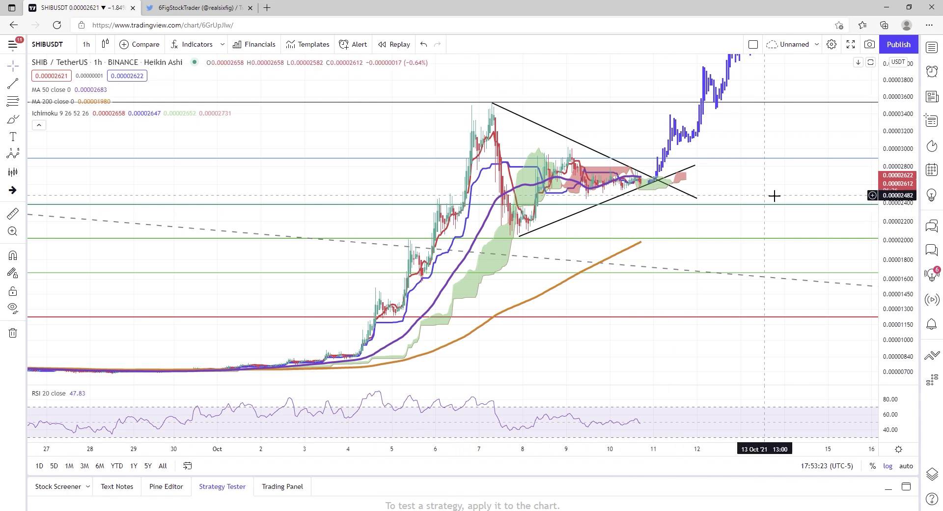
pyautogui.scroll(-1, 735, 176)
pyautogui.scroll(-2, 739, 180)
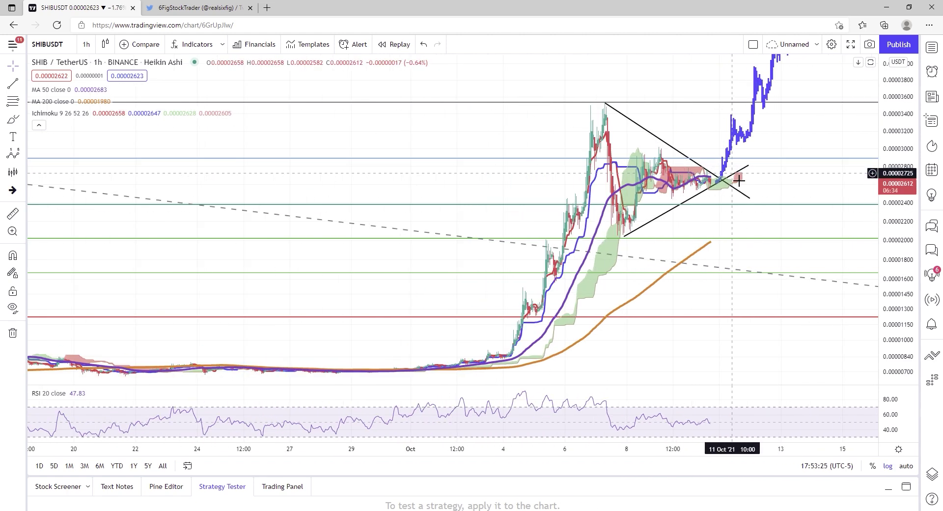
pyautogui.scroll(2, 782, 264)
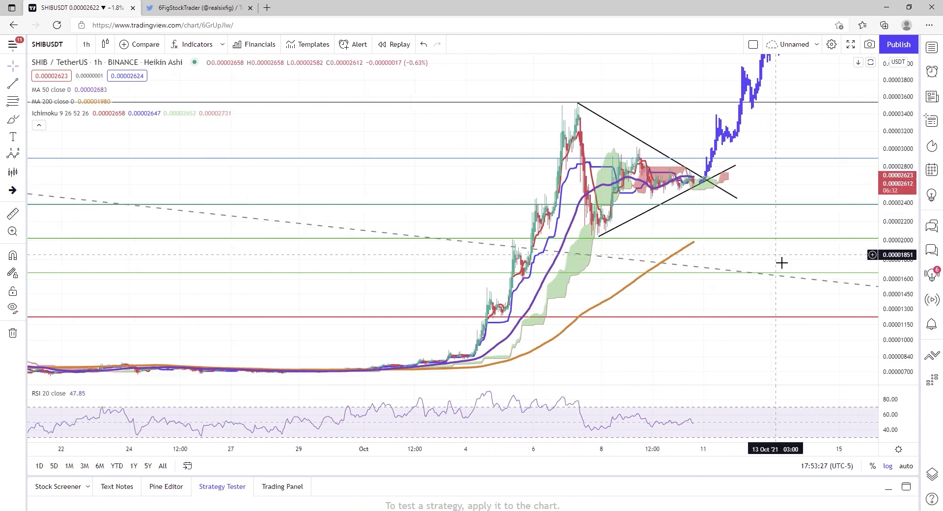